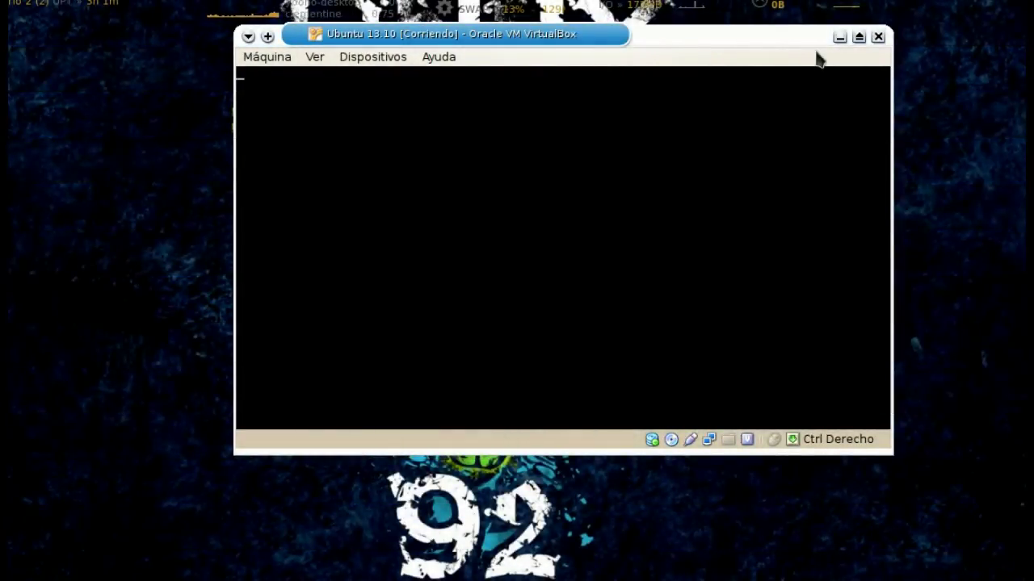
Reposition the running Ubuntu 13.10 virtual machine window on the desktop.
left_click_drag(784, 38, 745, 110)
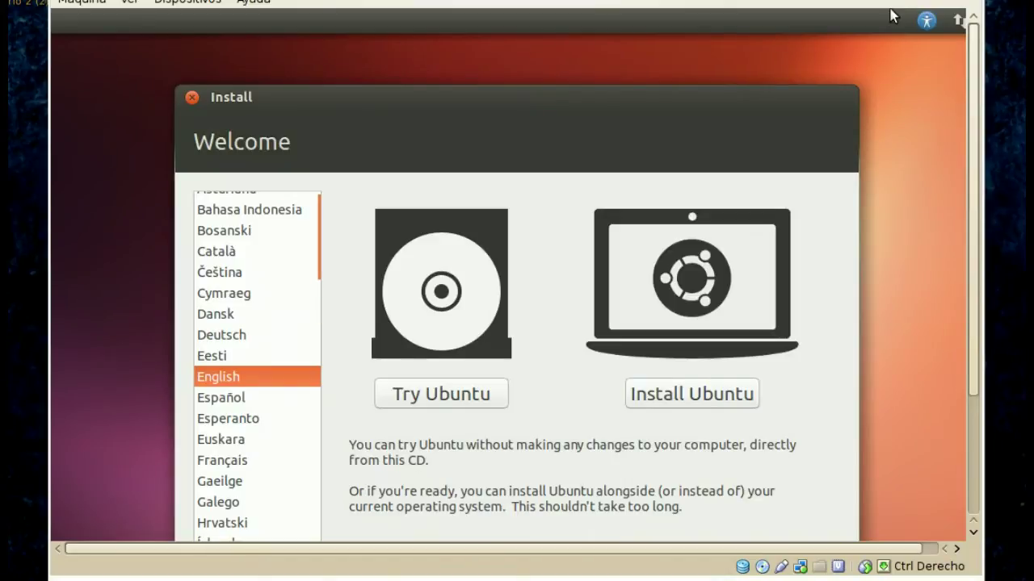
Maximize the VM window, pick Español as installer language, and choose Instalar Ubuntu.
left_click_drag(976, 85, 974, 128)
scroll(974, 128, "down", 1)
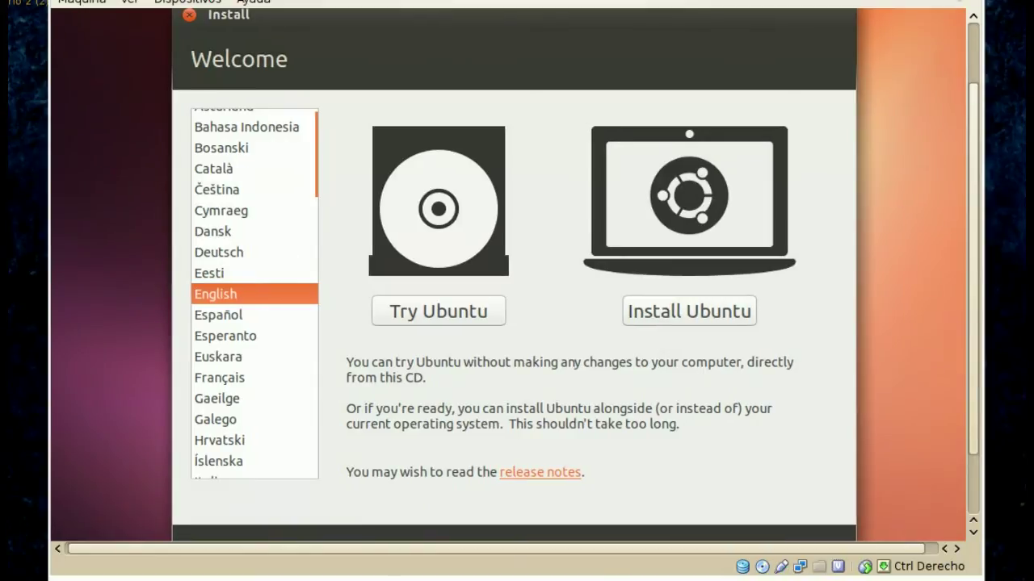
left_click(998, 6)
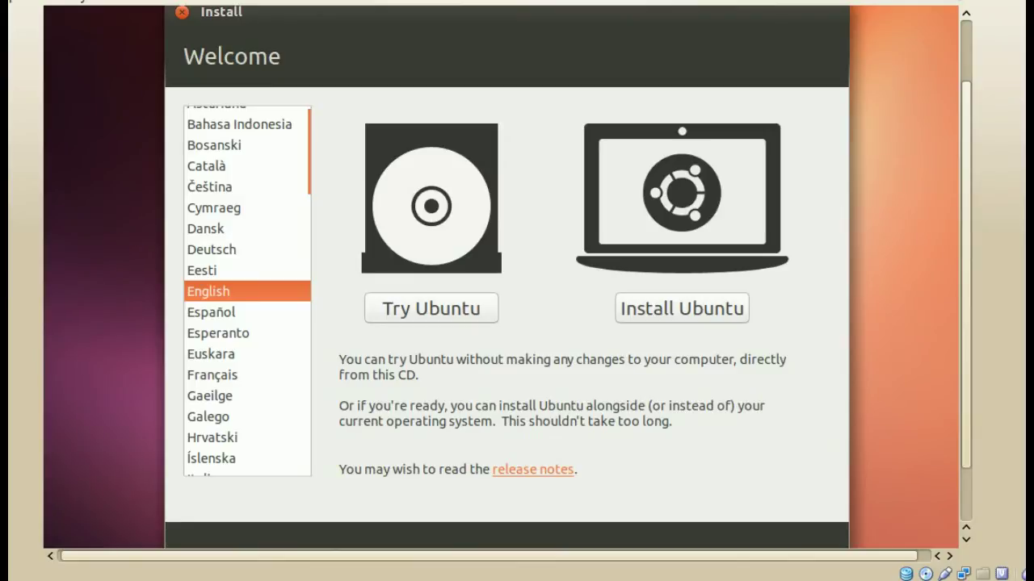
left_click(208, 317)
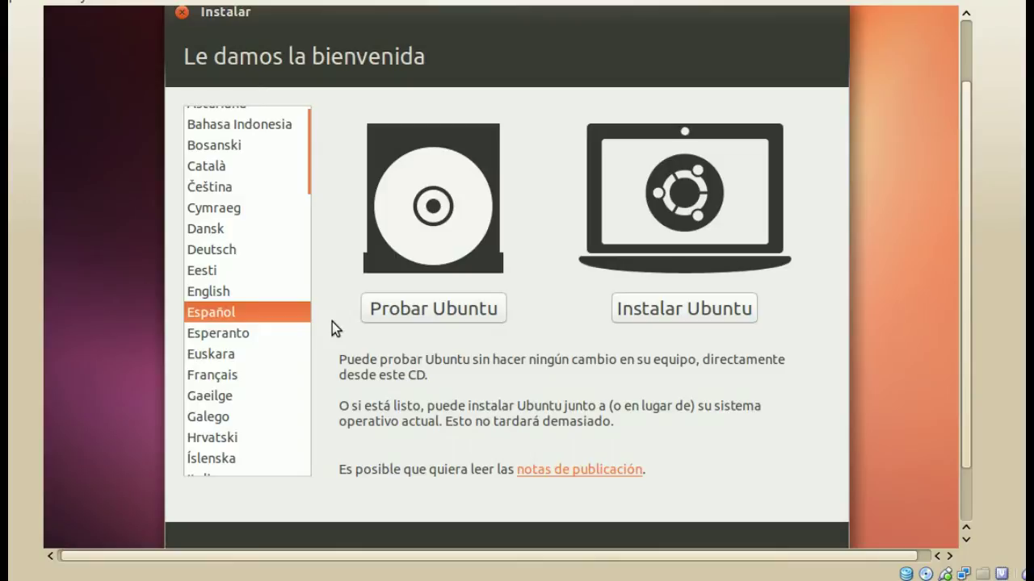
left_click(678, 318)
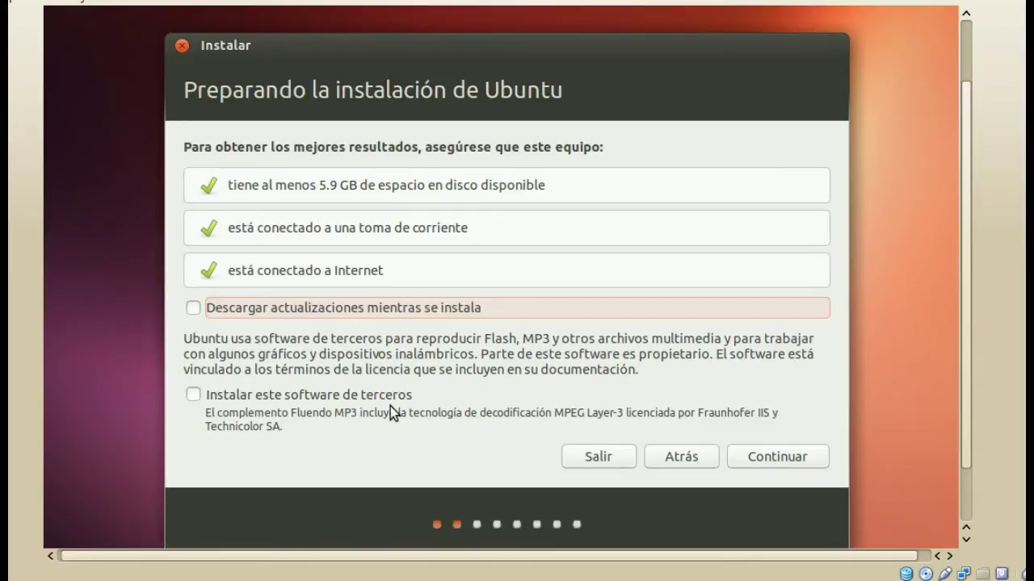
Continue past the preparation checks with both boxes unticked and choose Más opciones.
left_click(756, 462)
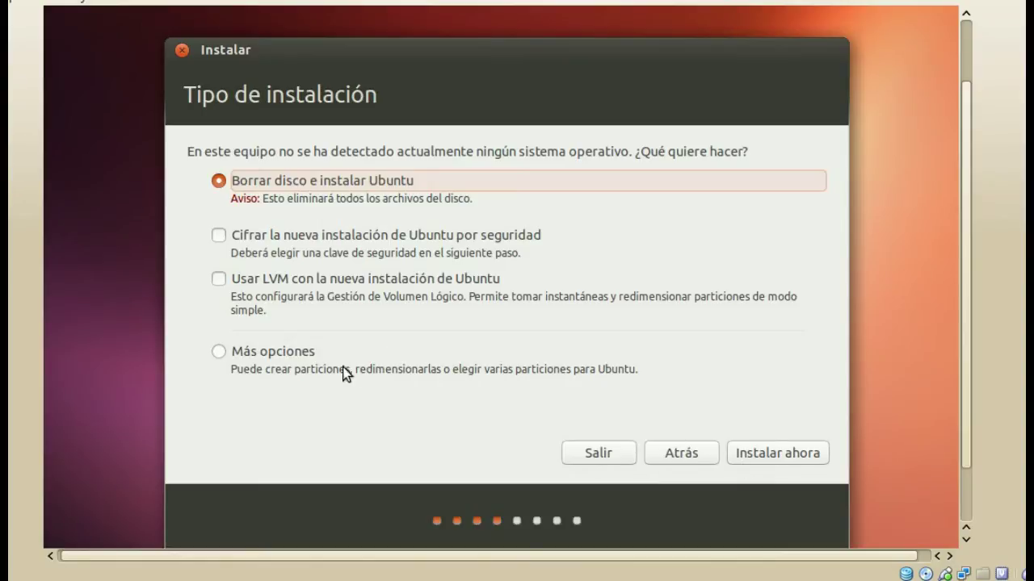
left_click(308, 357)
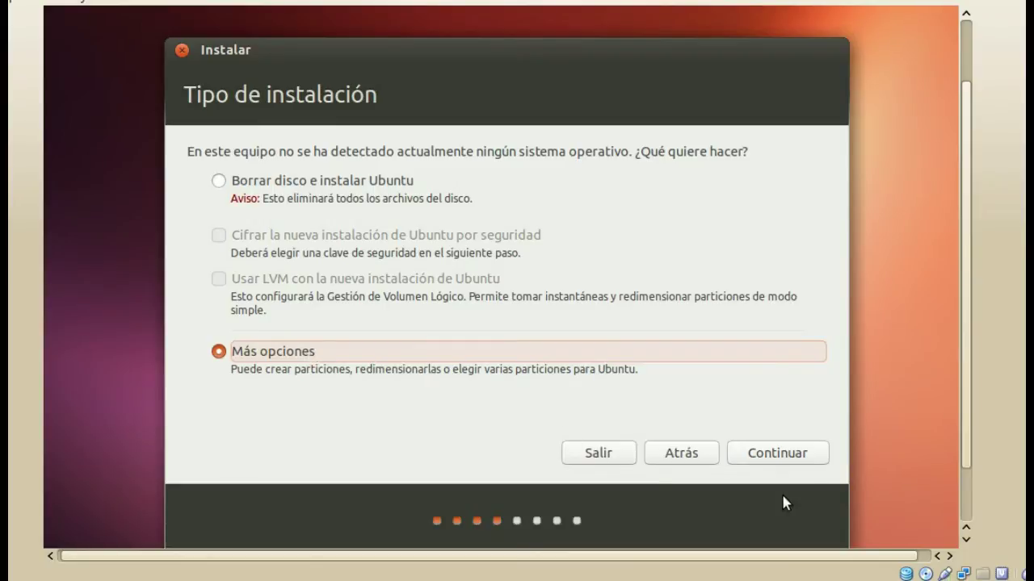
Continue with Más opciones to the manual partition table for /dev/sda.
left_click(826, 461)
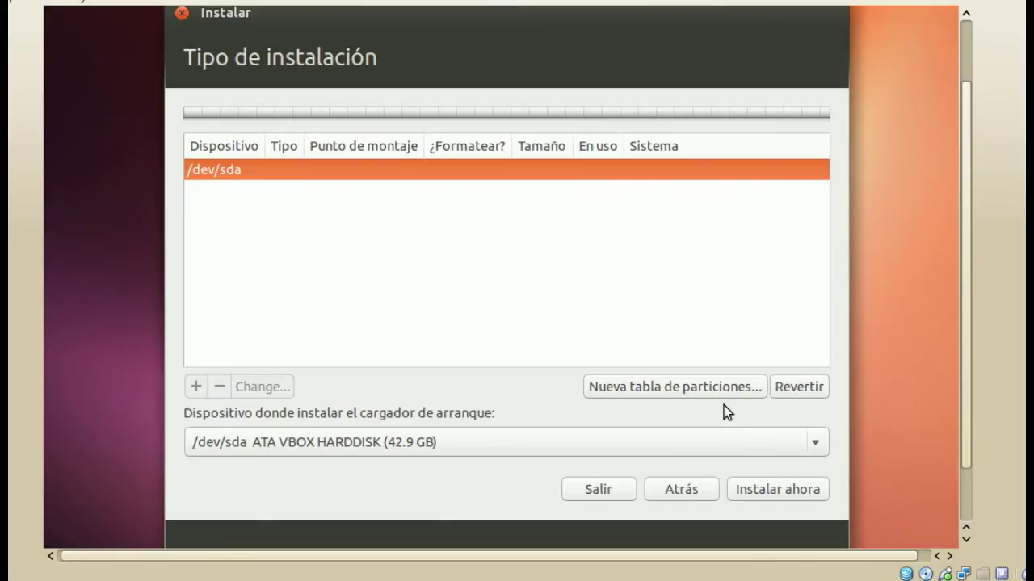
Give /dev/sda a new empty partition table and start a partition in its 42949 MB free space.
left_click(709, 391)
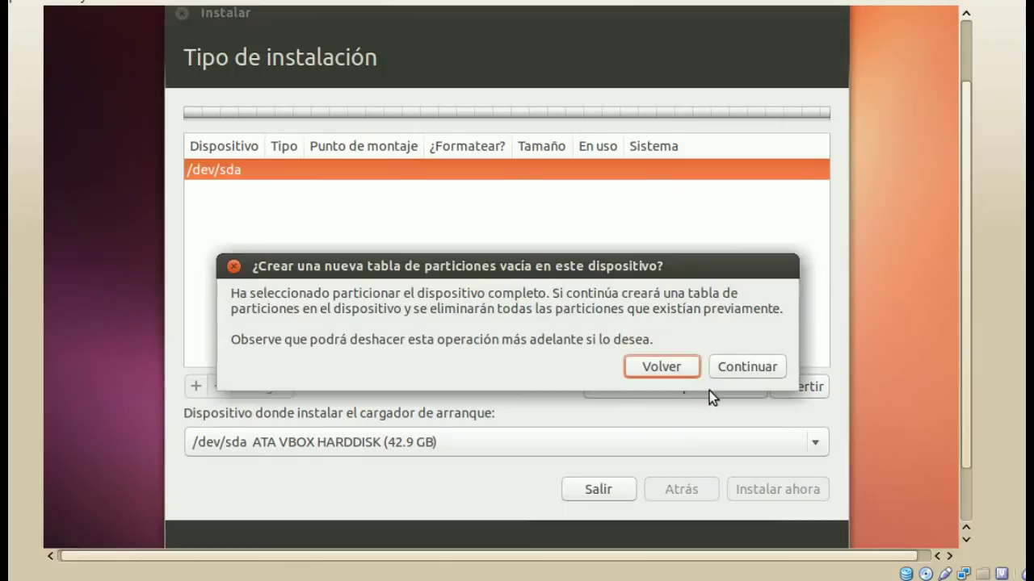
left_click(757, 364)
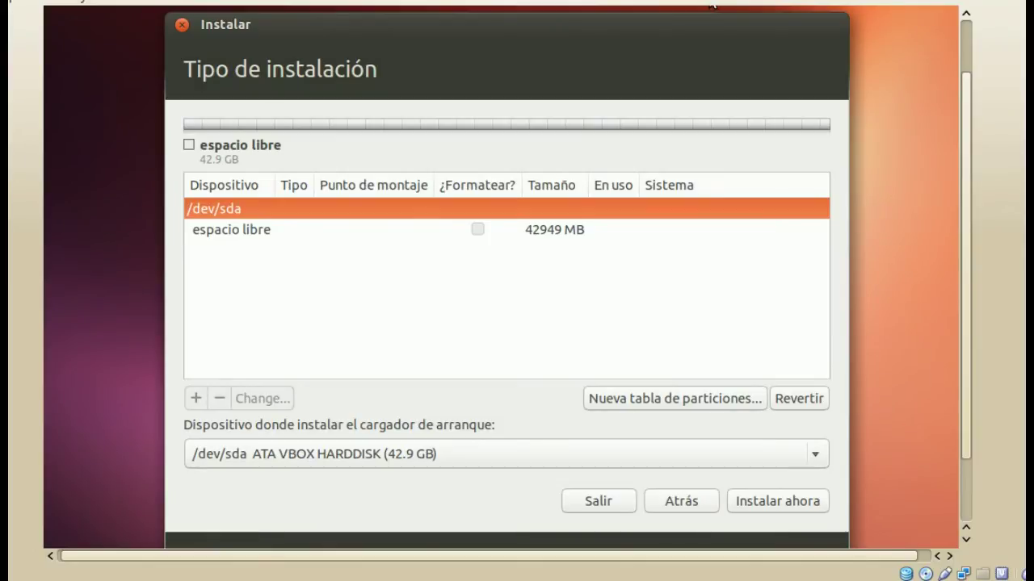
scroll(967, 134, "up", 1)
scroll(972, 141, "down", 1)
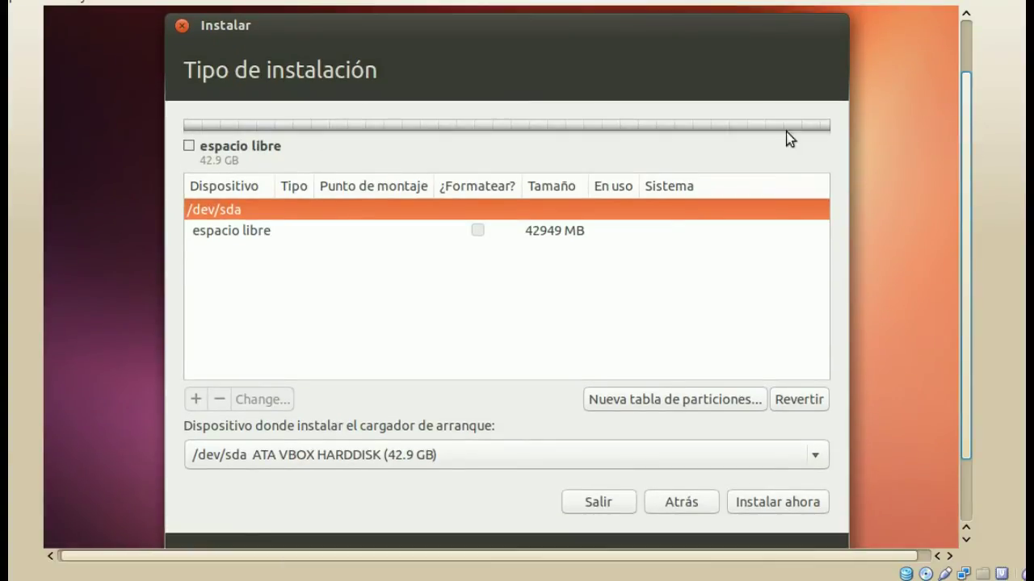
left_click(294, 234)
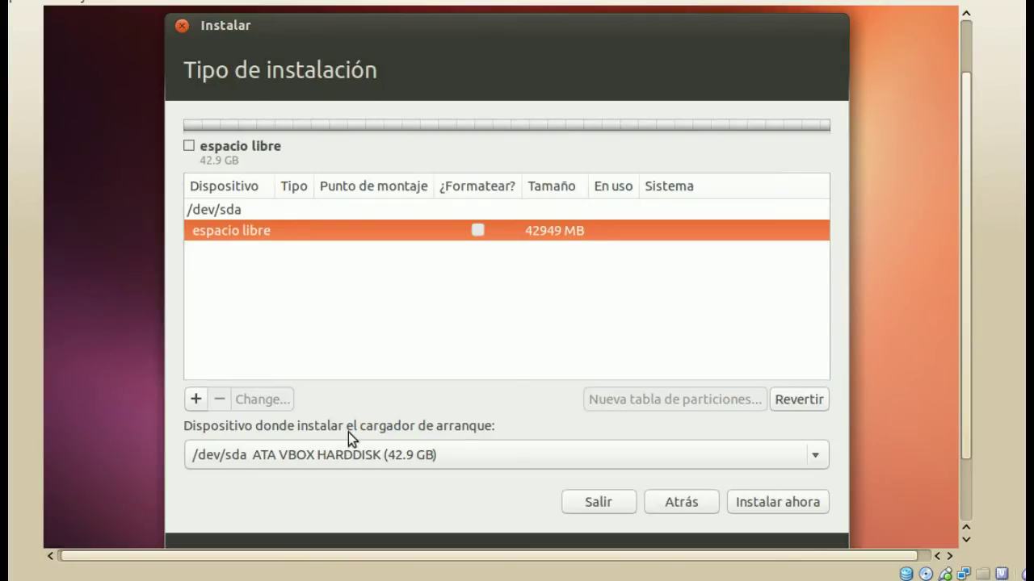
left_click(195, 399)
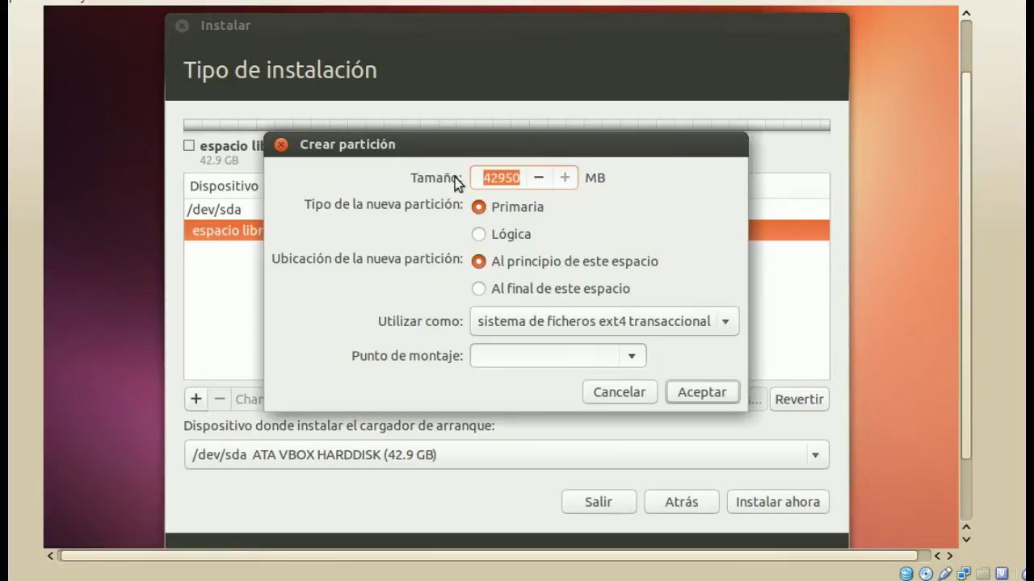
Make a 150 MB primary ext4 partition with mount point /boot.
type("150")
left_click(631, 358)
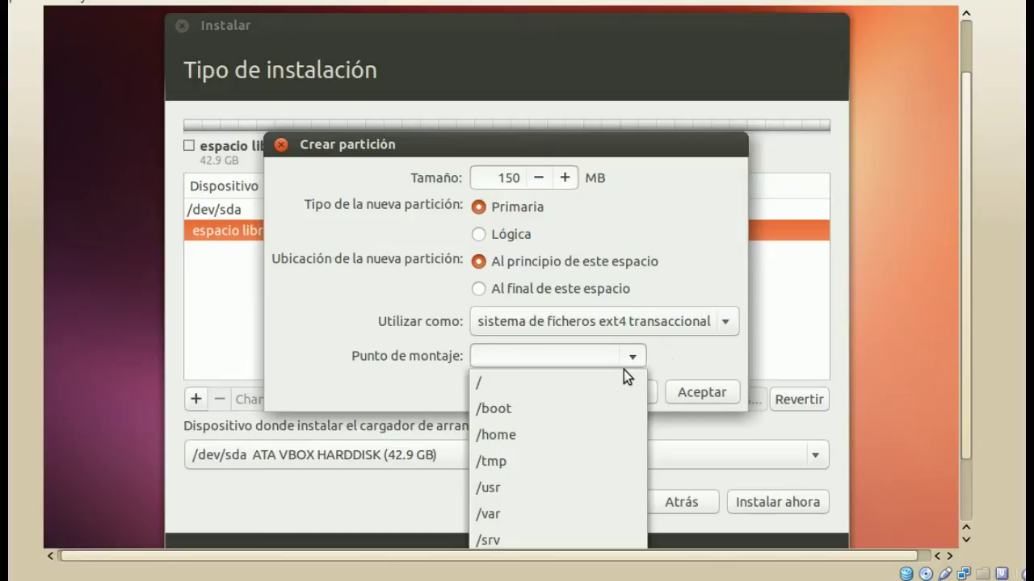
left_click(587, 406)
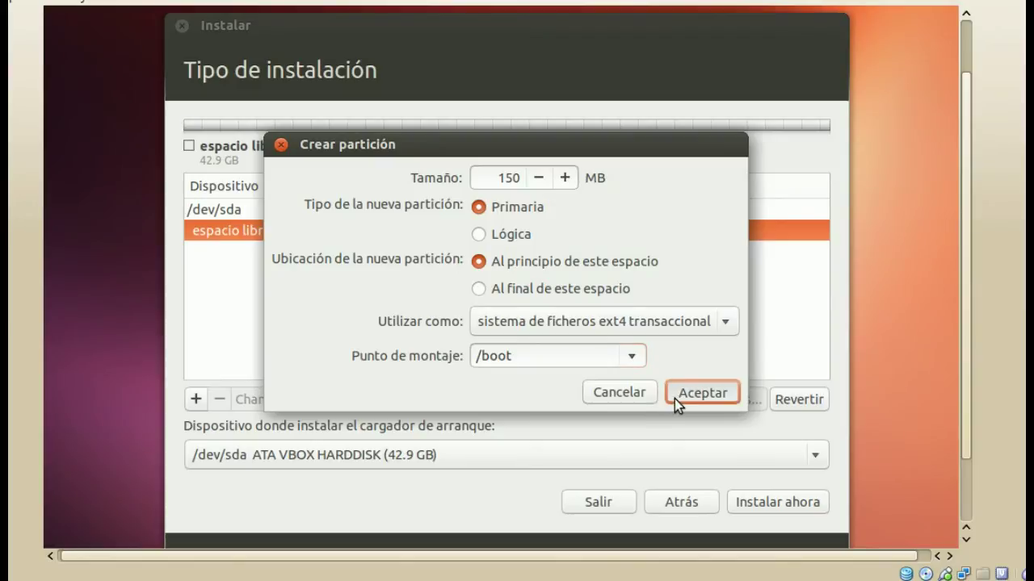
left_click(675, 399)
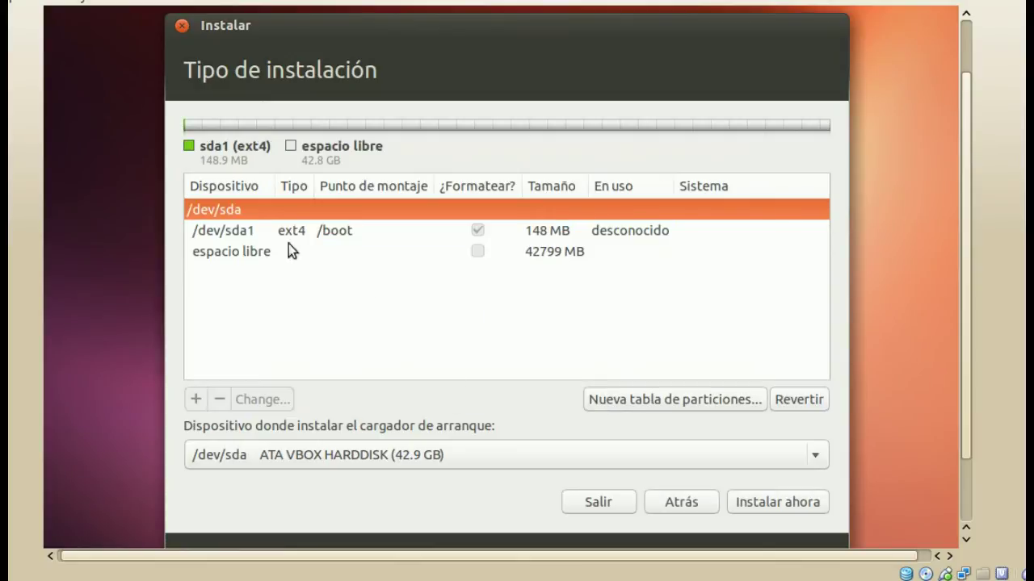
Add a 2000 MB logical partition used as área de intercambio (swap) in the free space.
left_click(259, 253)
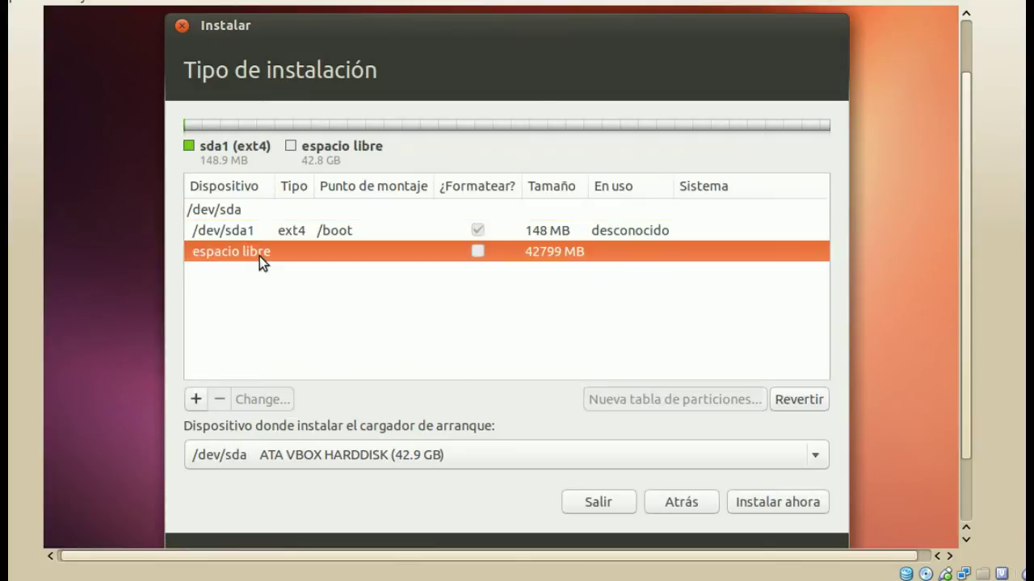
left_click(196, 405)
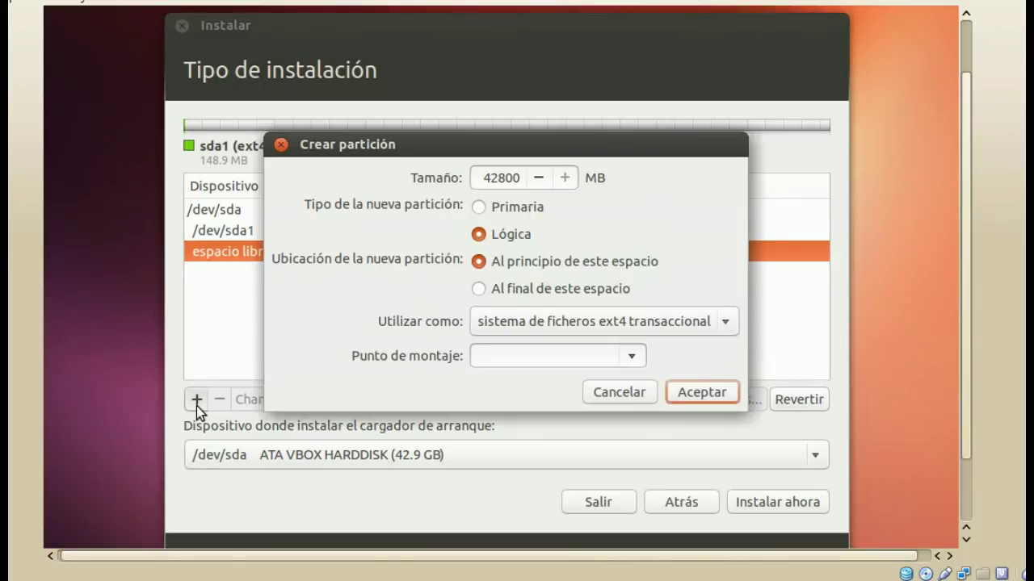
left_click_drag(488, 177, 527, 176)
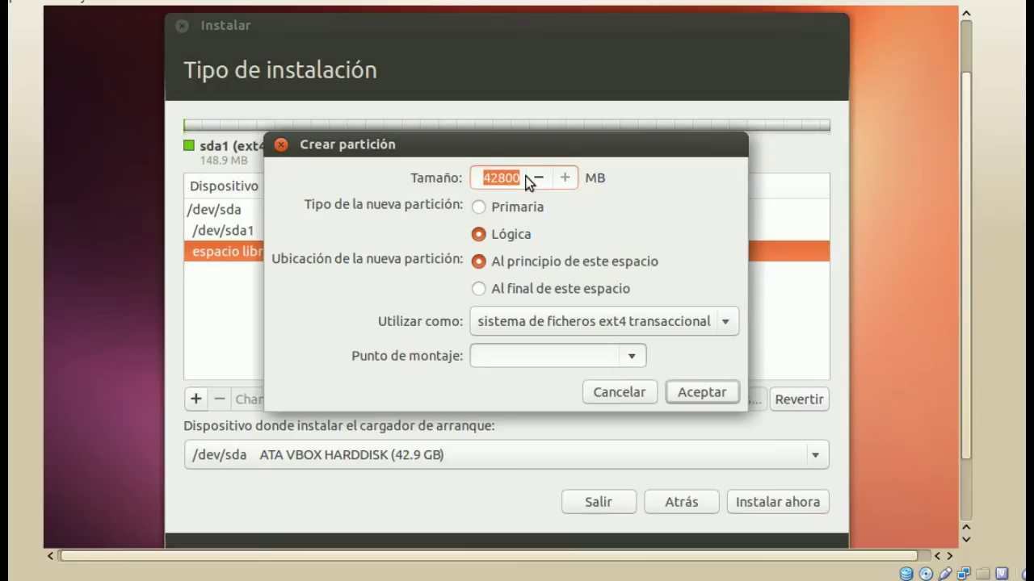
type("2")
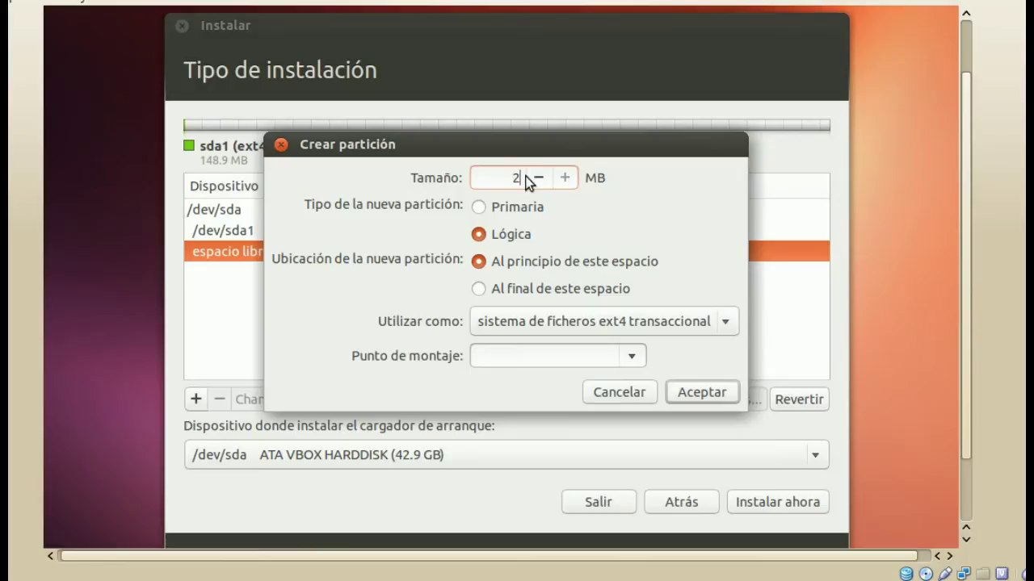
type("000")
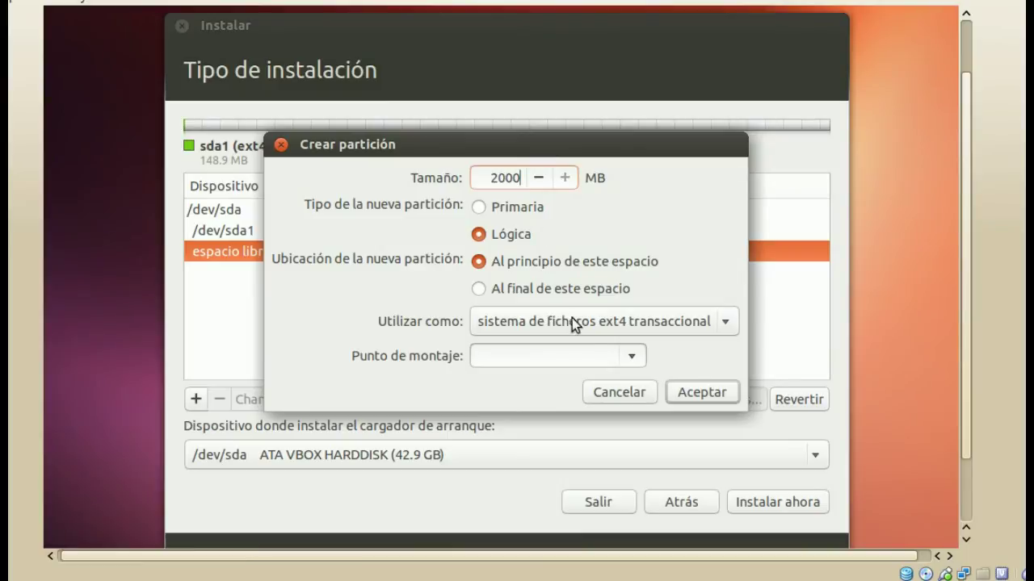
left_click(633, 357)
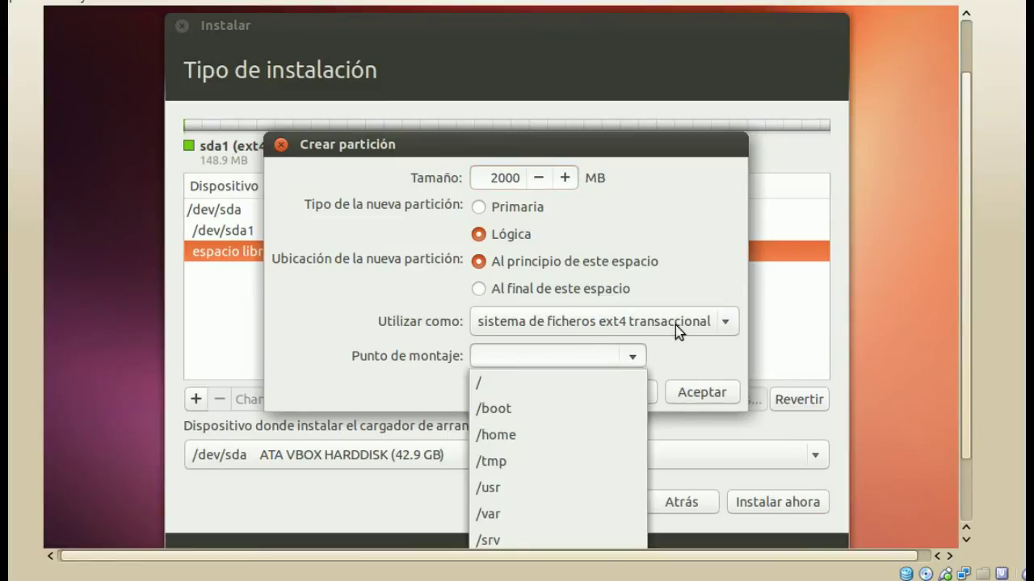
left_click(677, 323)
left_click(540, 327)
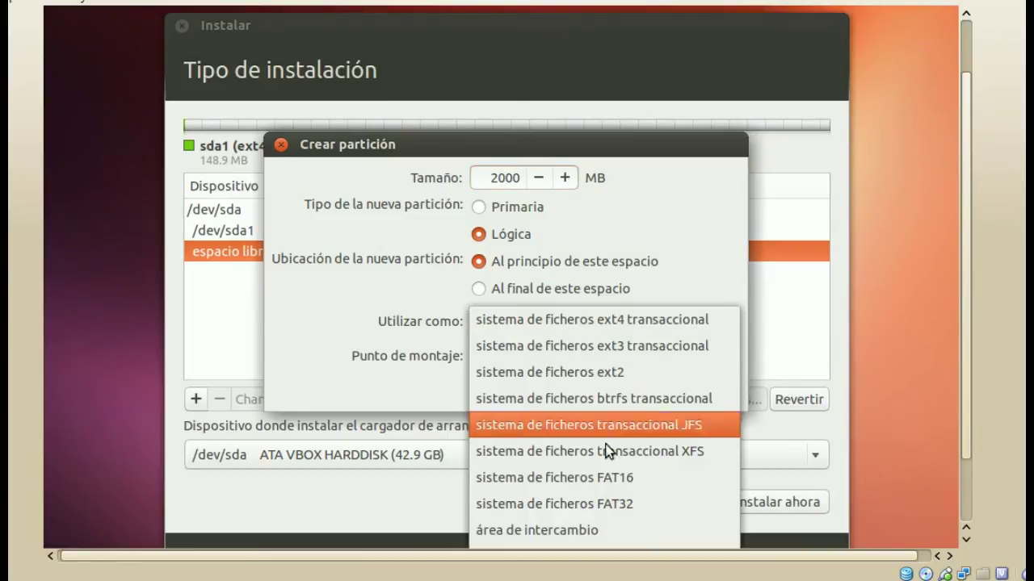
left_click(596, 530)
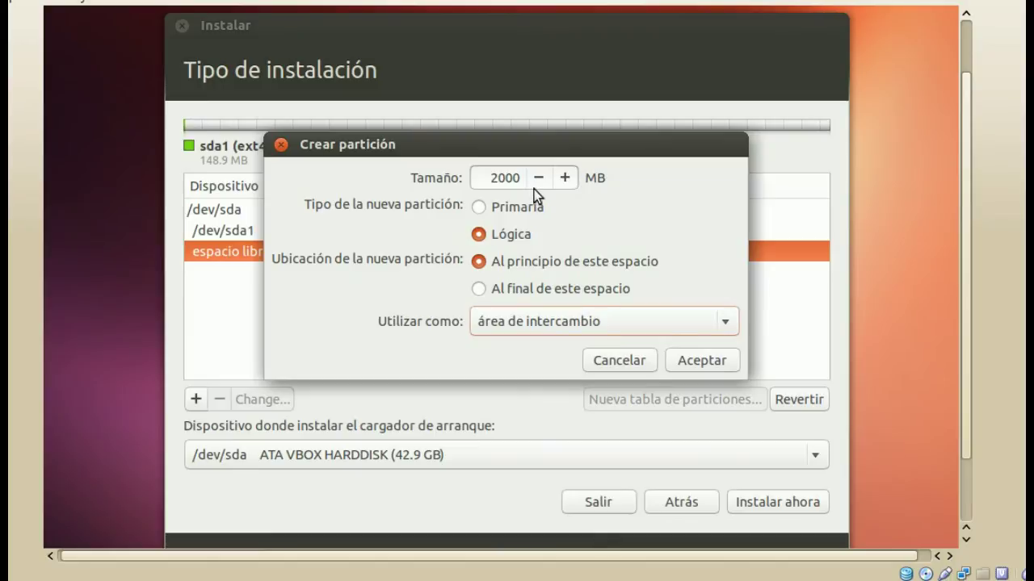
left_click(719, 359)
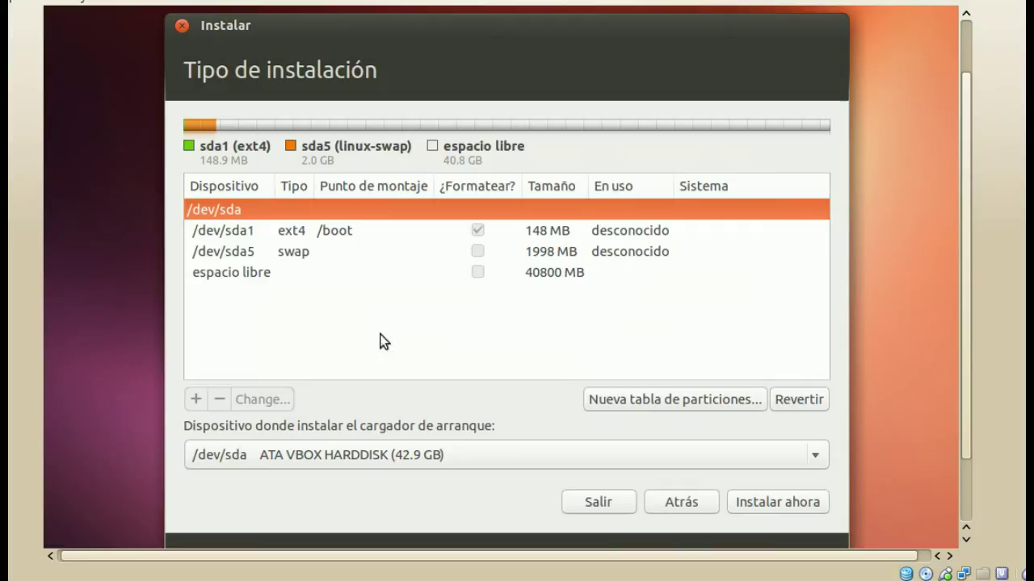
left_click(229, 272)
Create a 15000 MB logical ext4 partition mounted at / from the 40800 MB free space.
left_click(202, 399)
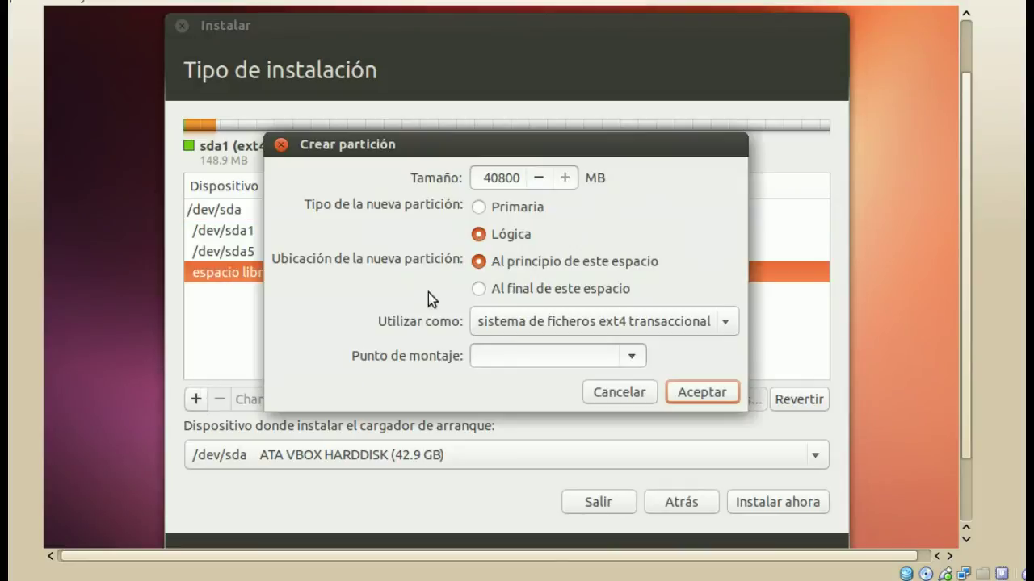
left_click(630, 321)
left_click(630, 322)
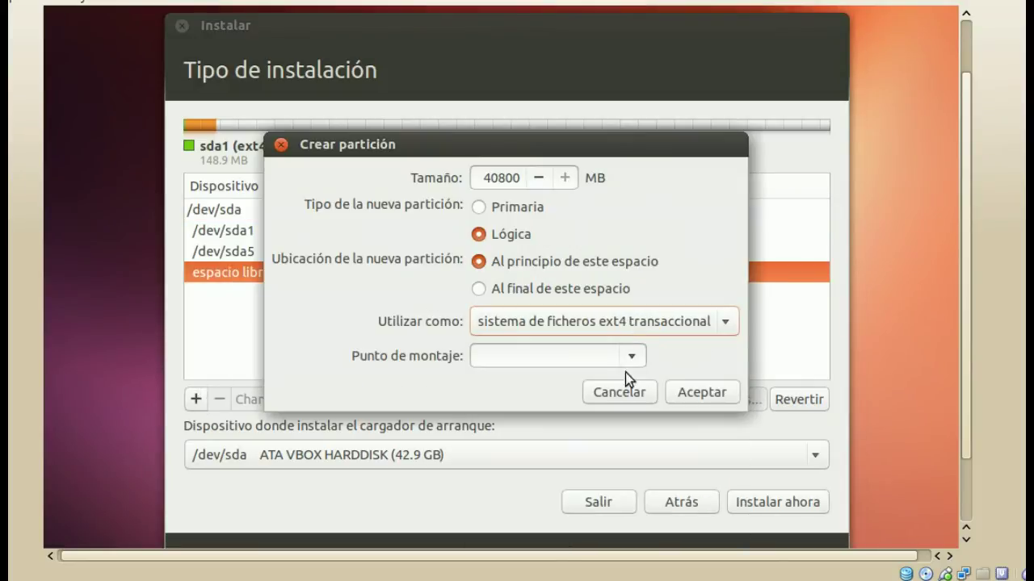
left_click(630, 356)
left_click(538, 381)
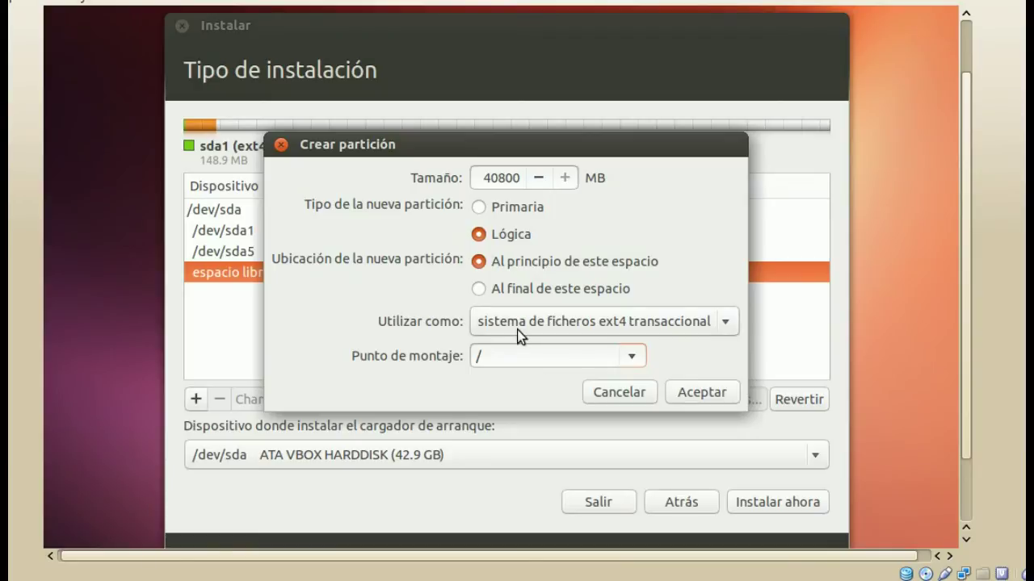
left_click(484, 176)
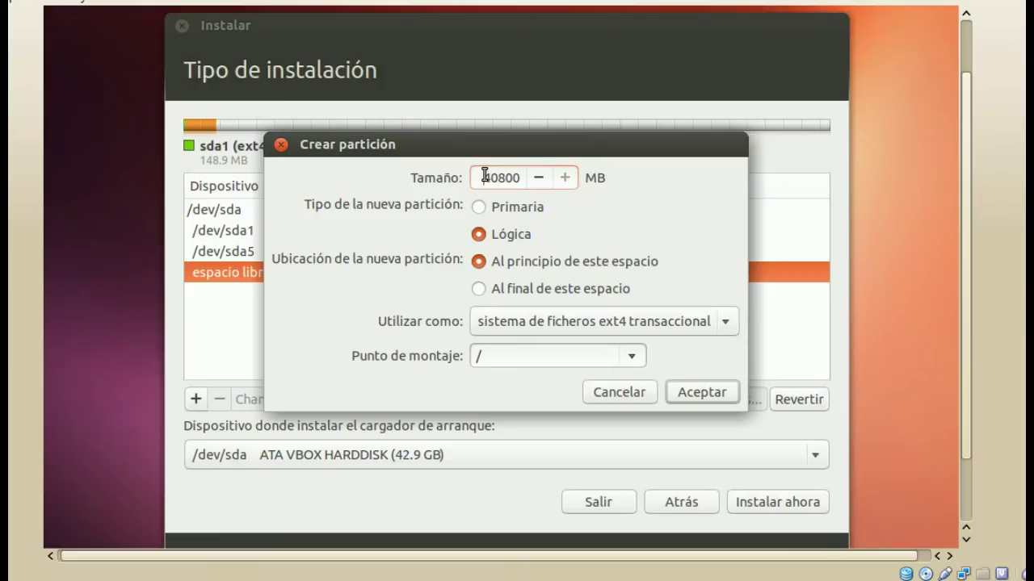
double_click(517, 166)
type("15000")
left_click(694, 392)
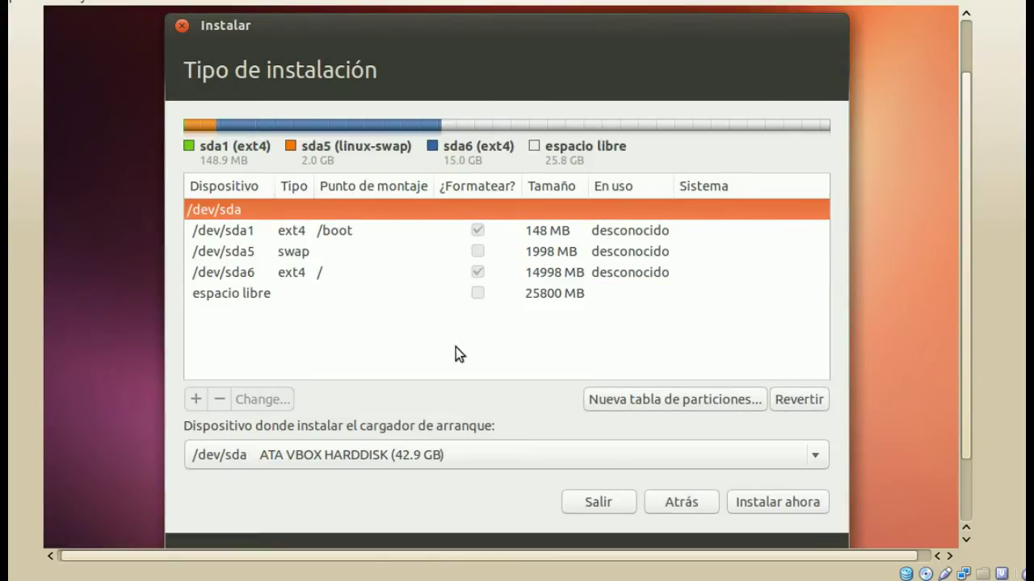
left_click(261, 294)
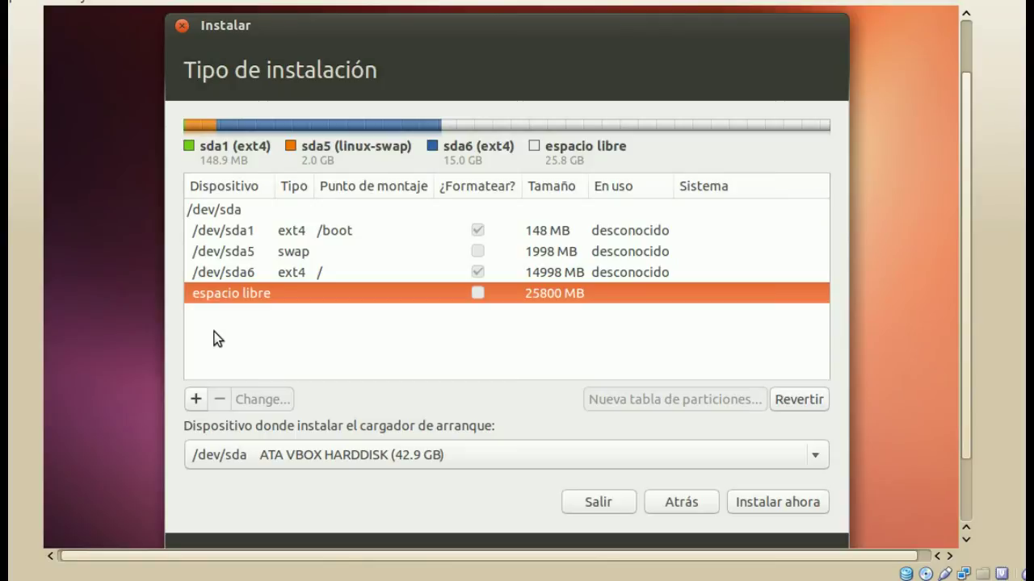
Use all remaining 25800 MB for an ext4 partition with mount point /home.
left_click(197, 400)
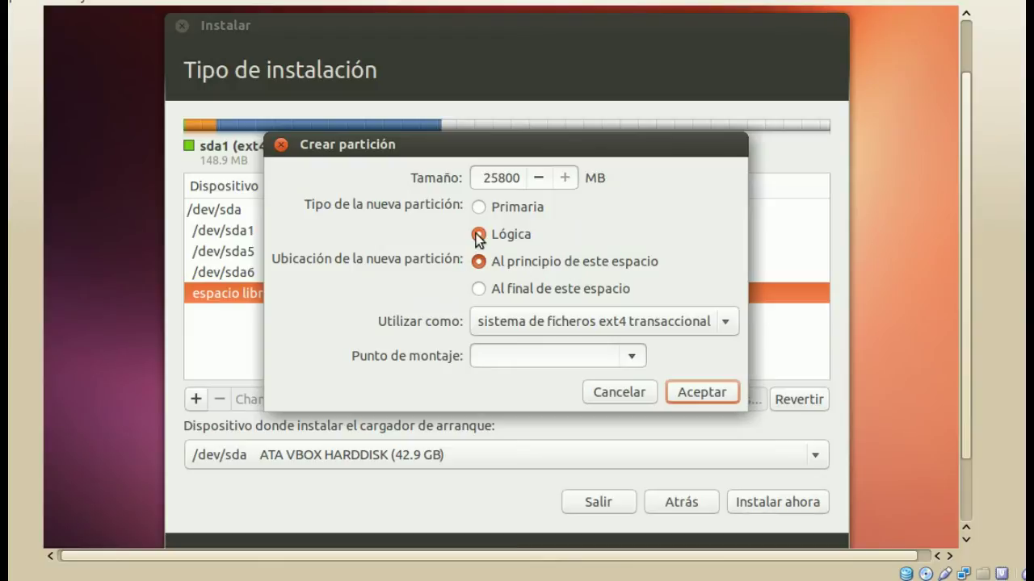
left_click_drag(522, 143, 523, 164)
left_click(634, 378)
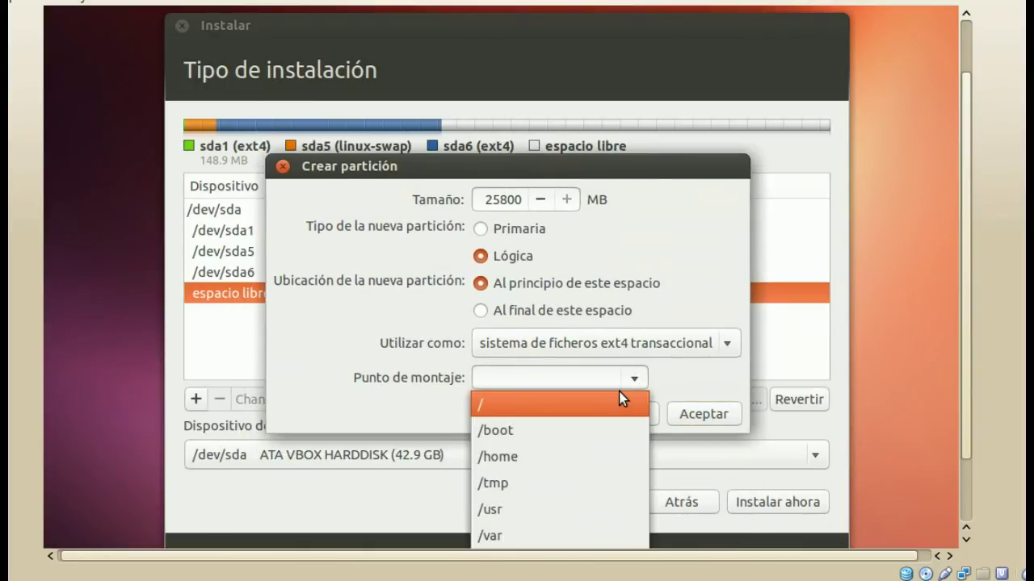
left_click(576, 457)
left_click_drag(604, 172, 622, 147)
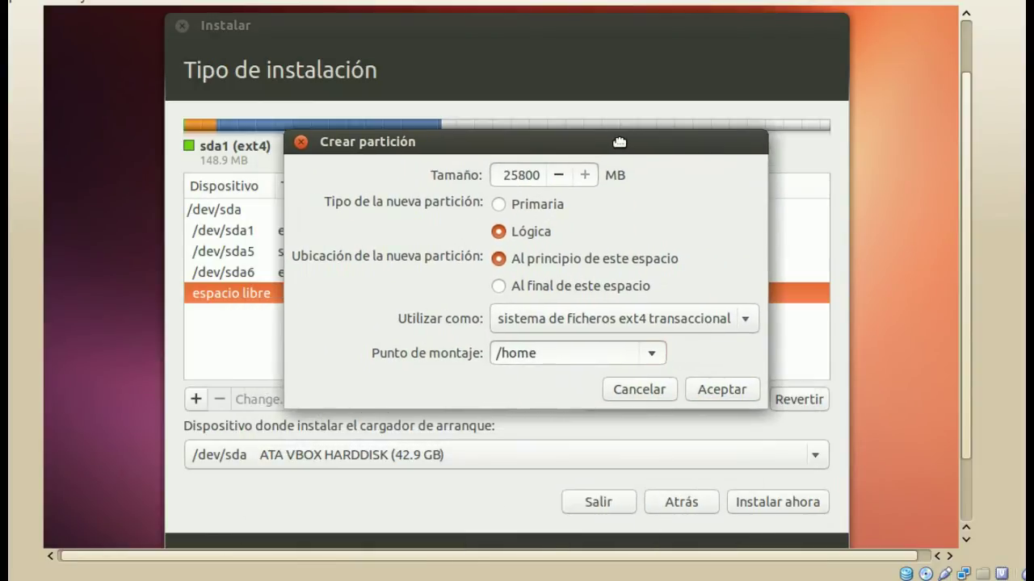
left_click(740, 392)
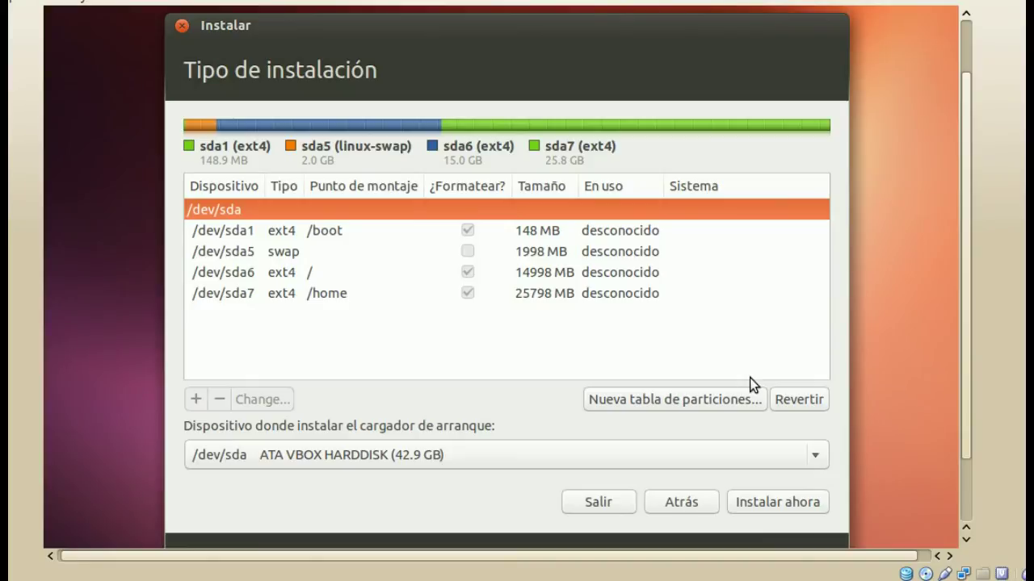
left_click(378, 454)
left_click(376, 452)
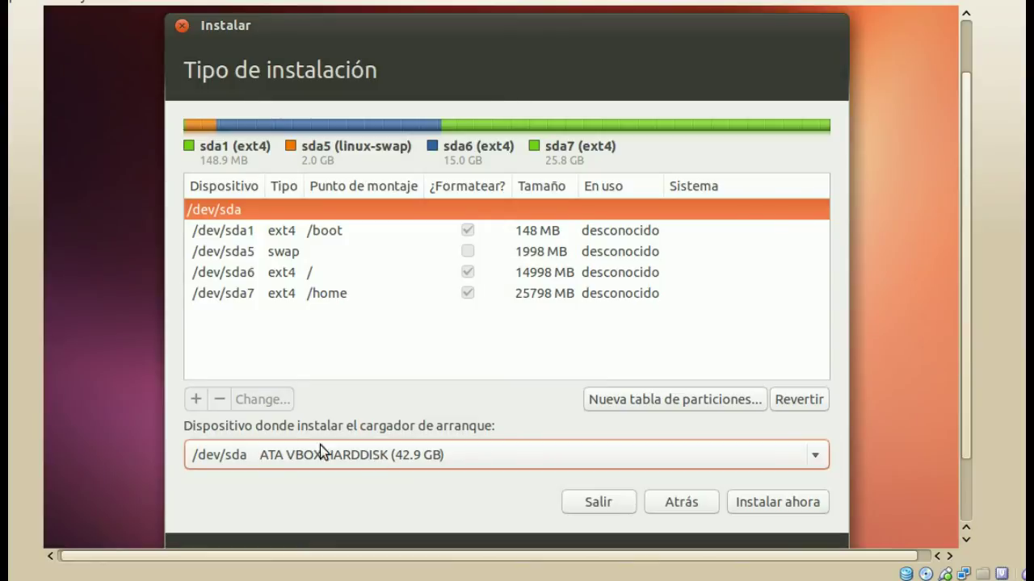
left_click(280, 469)
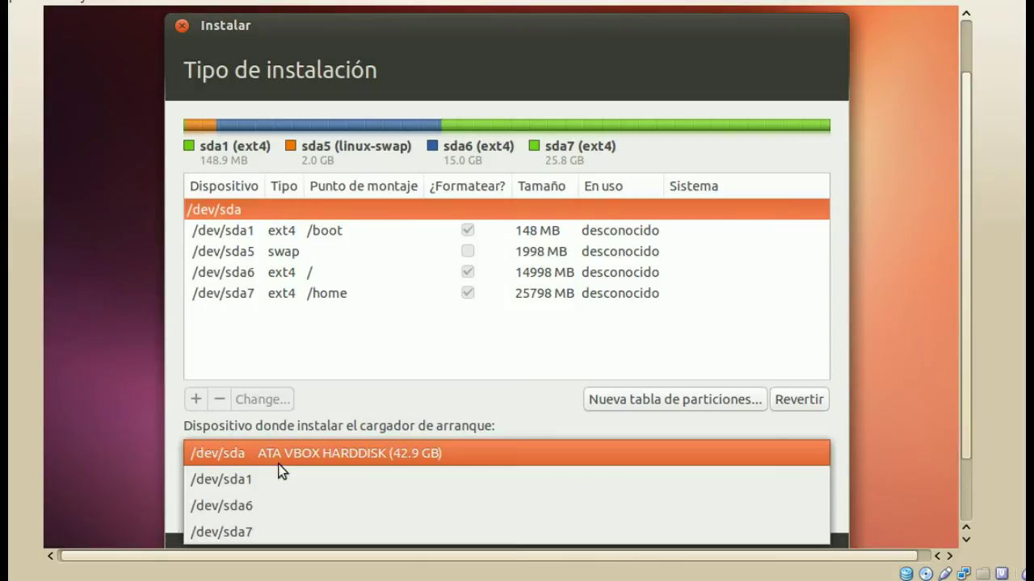
left_click(278, 464)
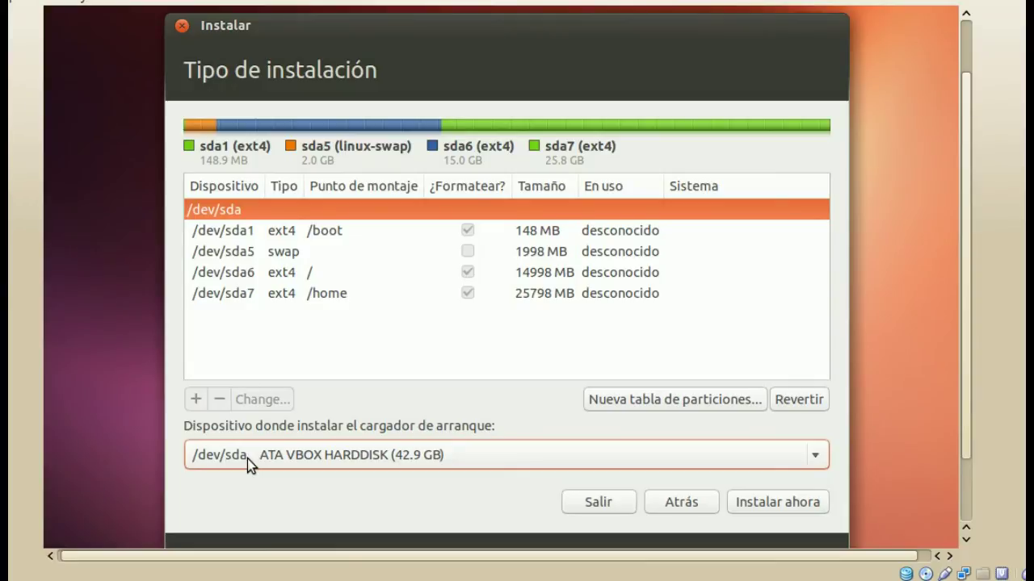
left_click(812, 501)
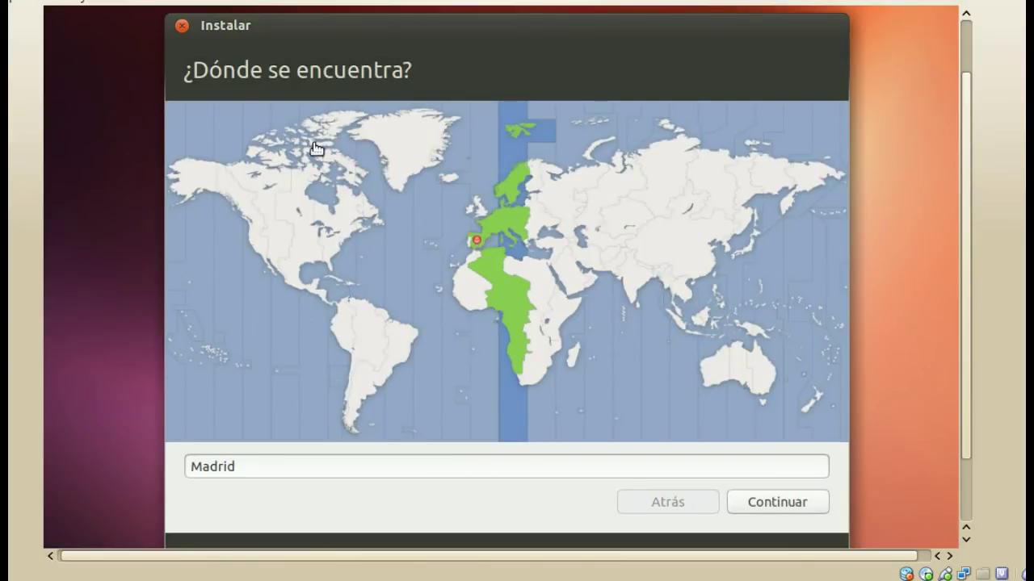
Choose Mexico City as the location on the map and accept it.
left_click(294, 289)
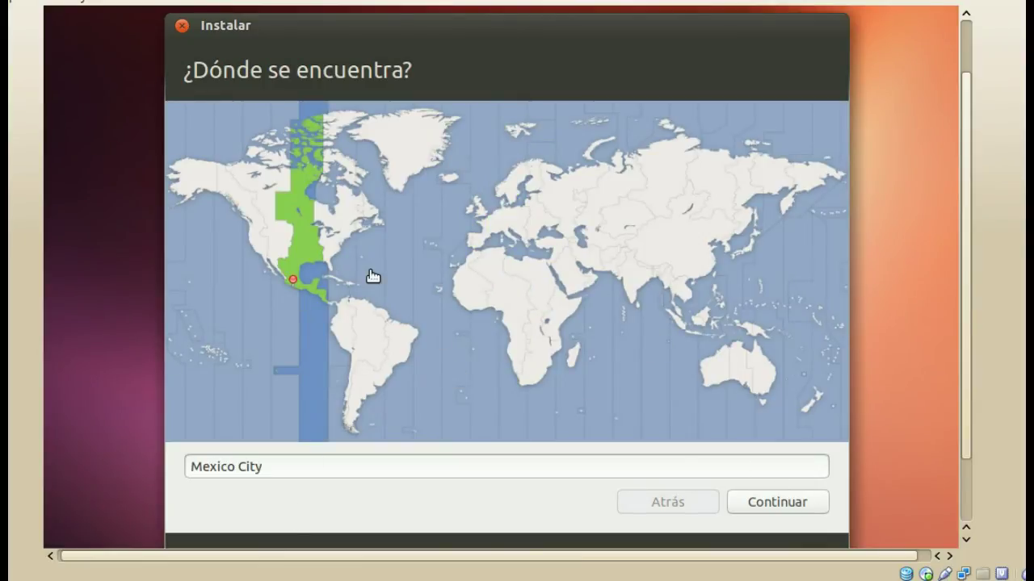
left_click(805, 512)
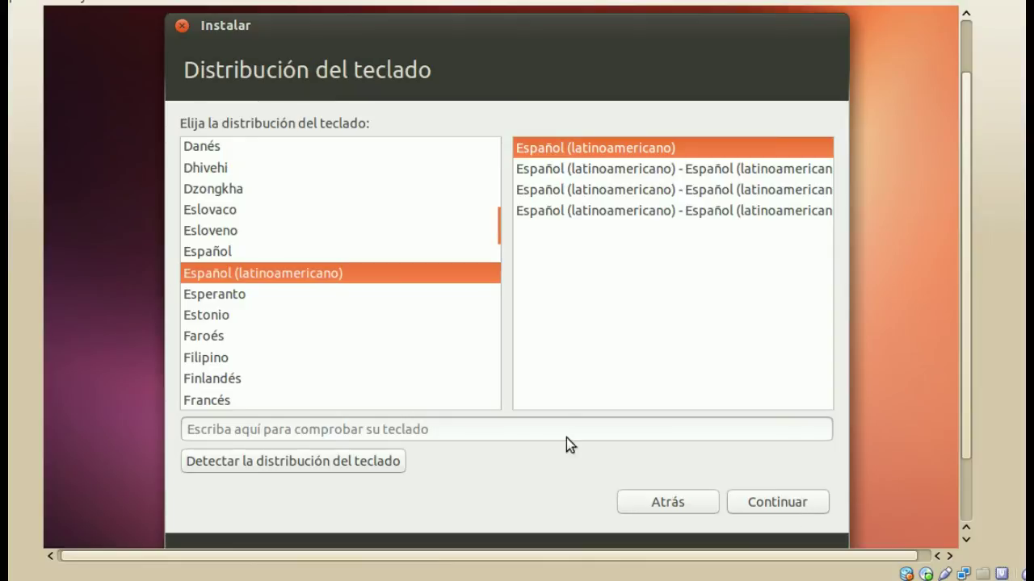
Select Español, then the Español (latinoamericano) keyboard layout in the layout list.
left_click(203, 253)
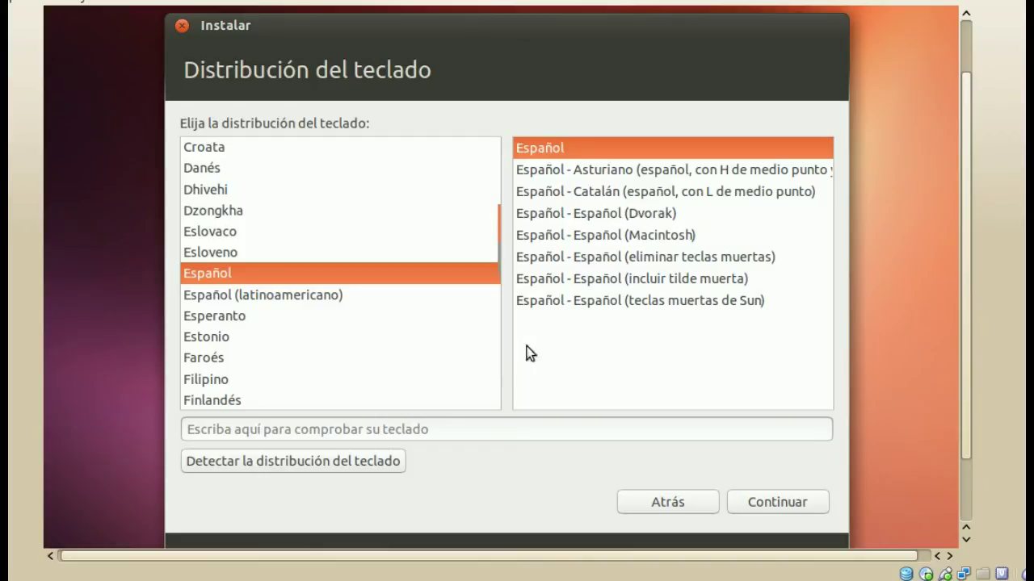
left_click(232, 297)
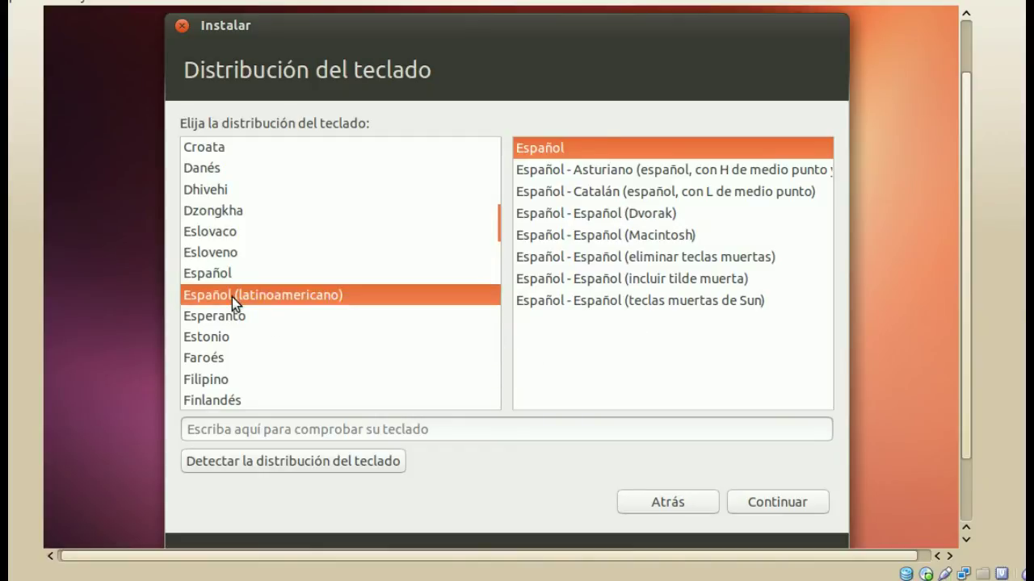
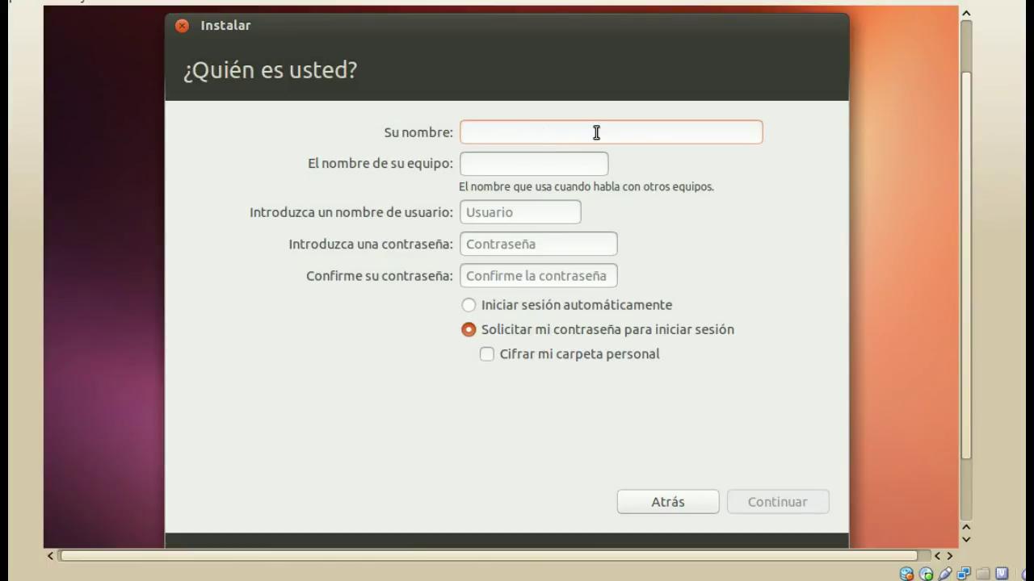
Enter the user's full name and change the computer name to ubuntu-vb.
type("Guille")
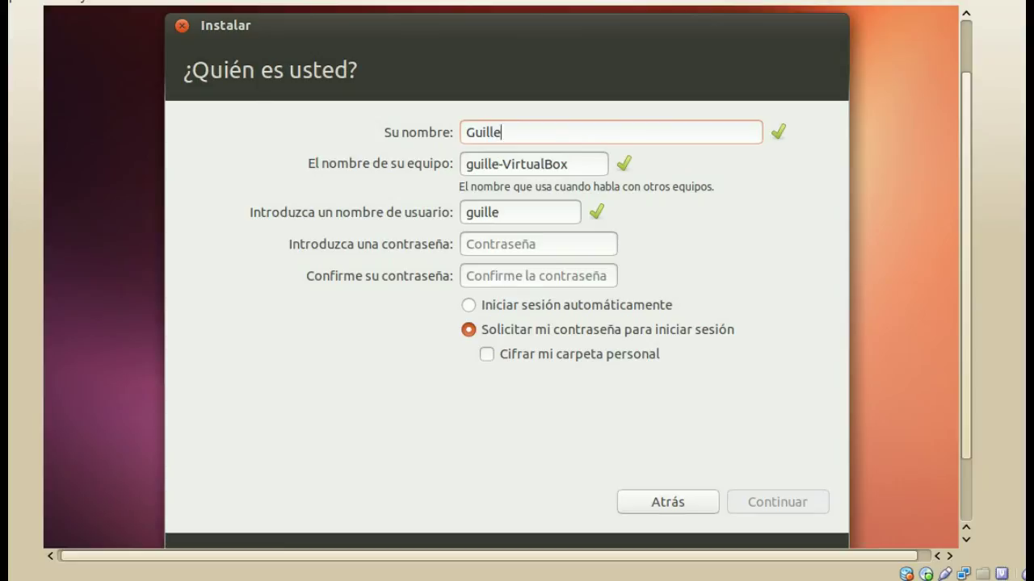
type("rmo Vazquez")
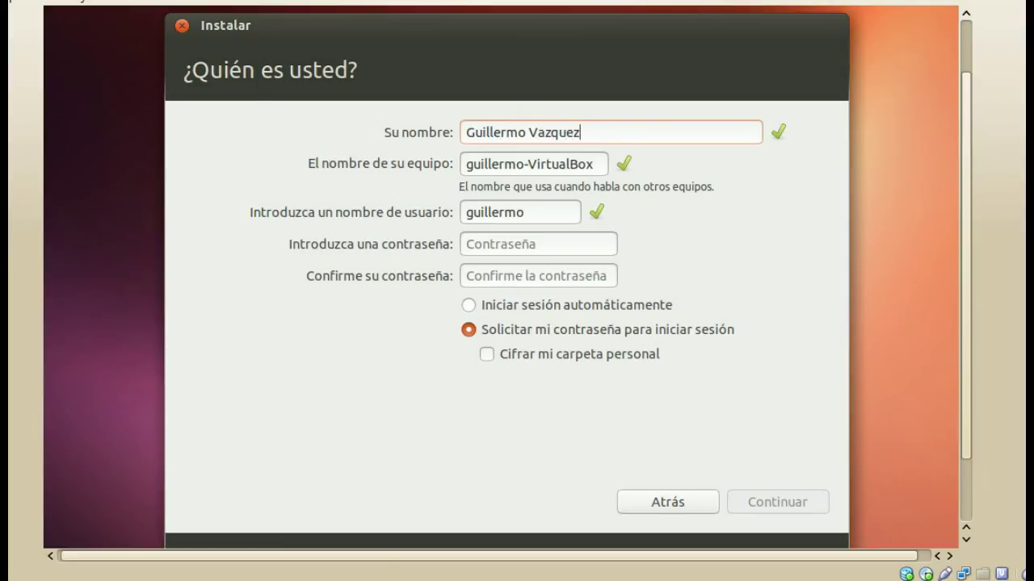
key("Tab")
left_click(596, 132)
type("ubuntu")
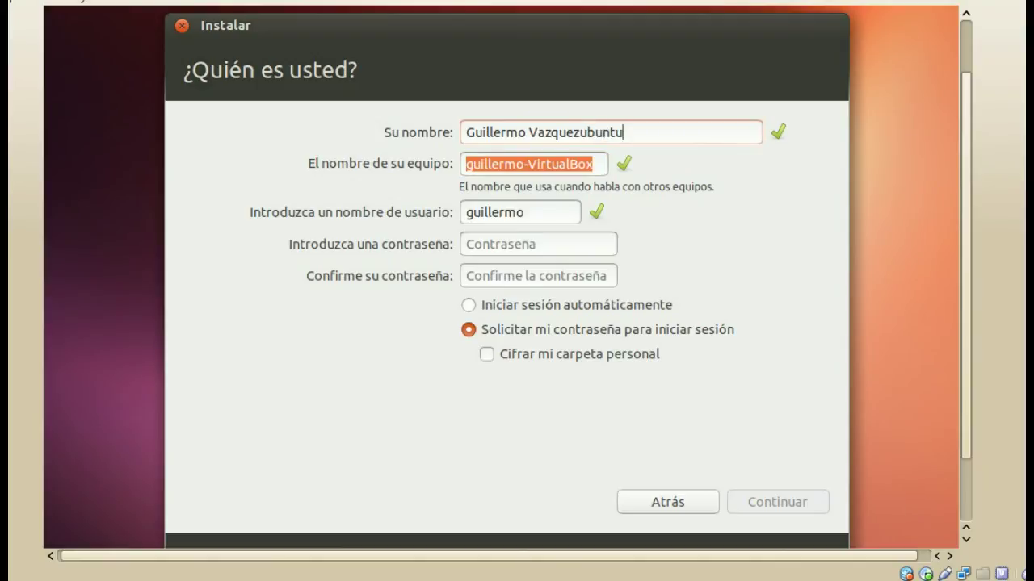
key("BackSpace")
key("BackSpace")
key("BackSpace")
key("BackSpace")
key("BackSpace")
key("BackSpace")
left_click(599, 167)
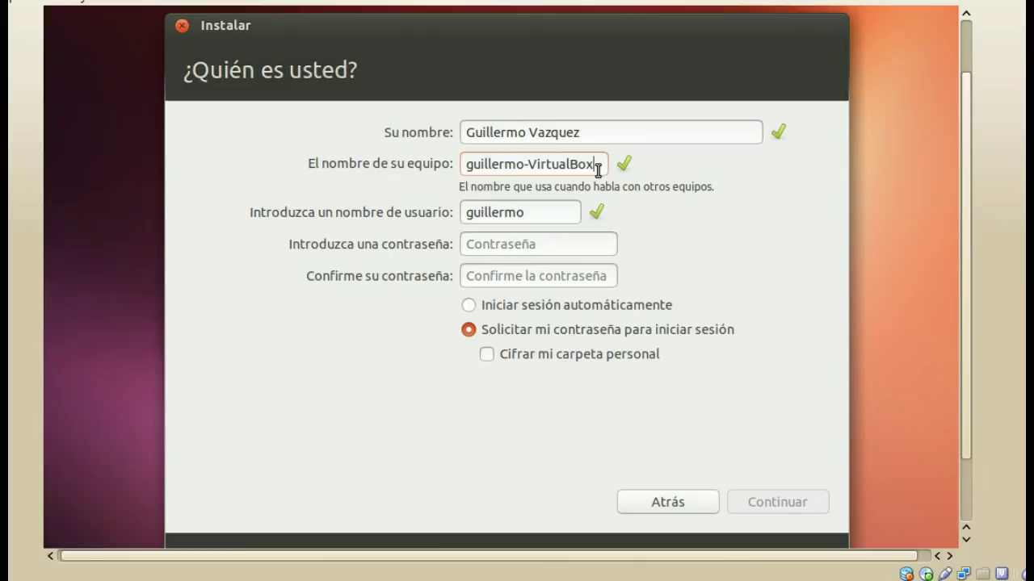
key("BackSpace")
key("BackSpace")
key("BackSpace")
key("BackSpace")
key("BackSpace")
key("BackSpace")
key("BackSpace")
key("BackSpace")
key("BackSpace")
key("BackSpace")
key("BackSpace")
key("BackSpace")
key("BackSpace")
key("BackSpace")
key("BackSpace")
key("BackSpace")
key("BackSpace")
key("BackSpace")
key("BackSpace")
key("BackSpace")
type("ubuntu-vb")
Enter and confirm the account password, then continue the installation.
key("Tab")
key("Tab")
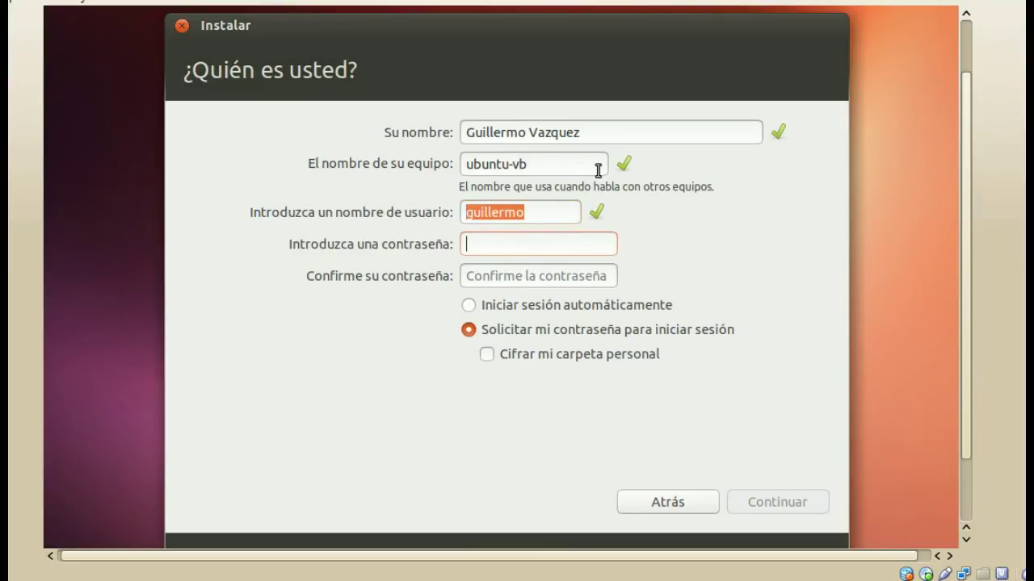
type("********")
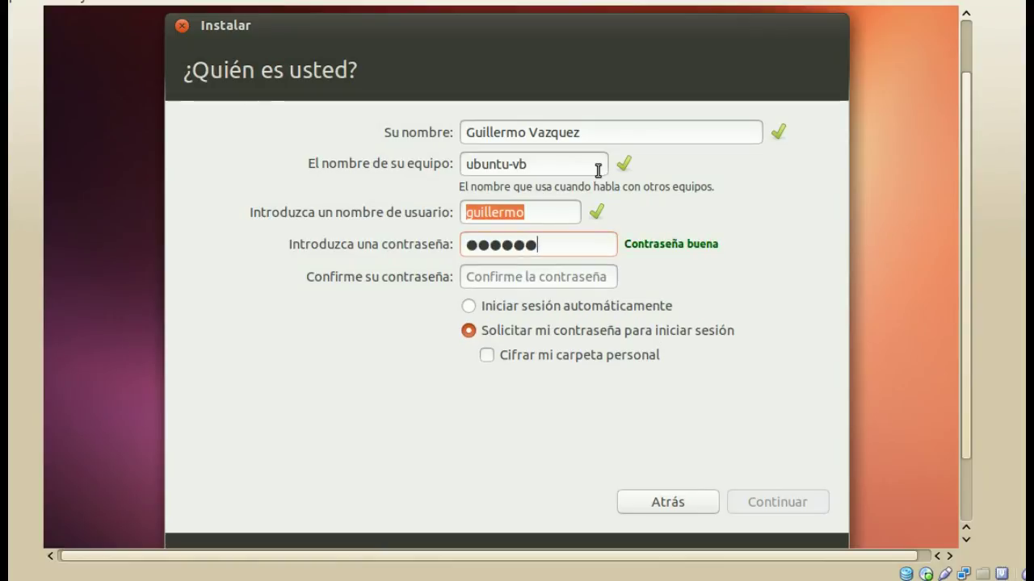
key("Tab")
type("*******")
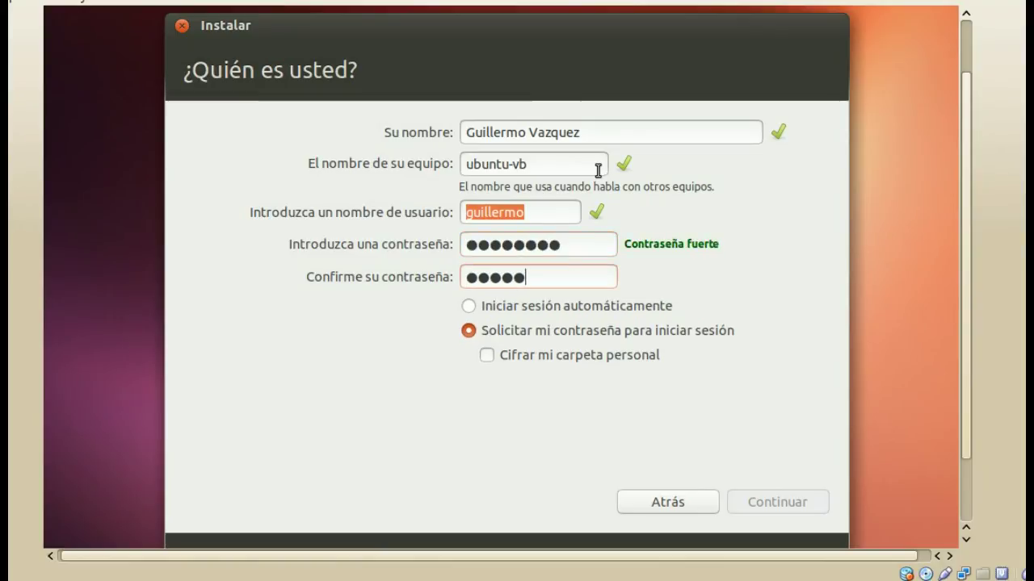
type("*")
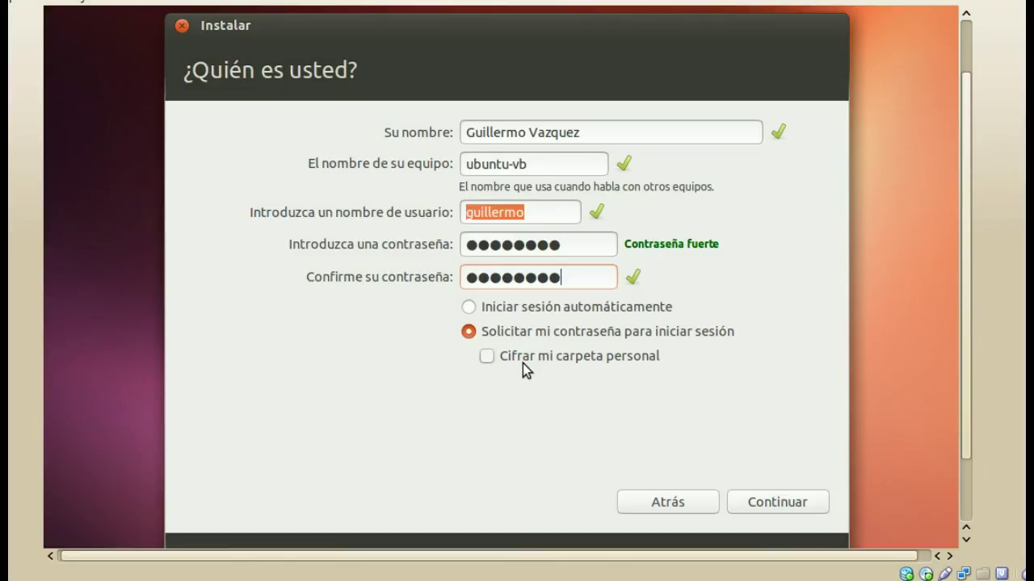
left_click(787, 501)
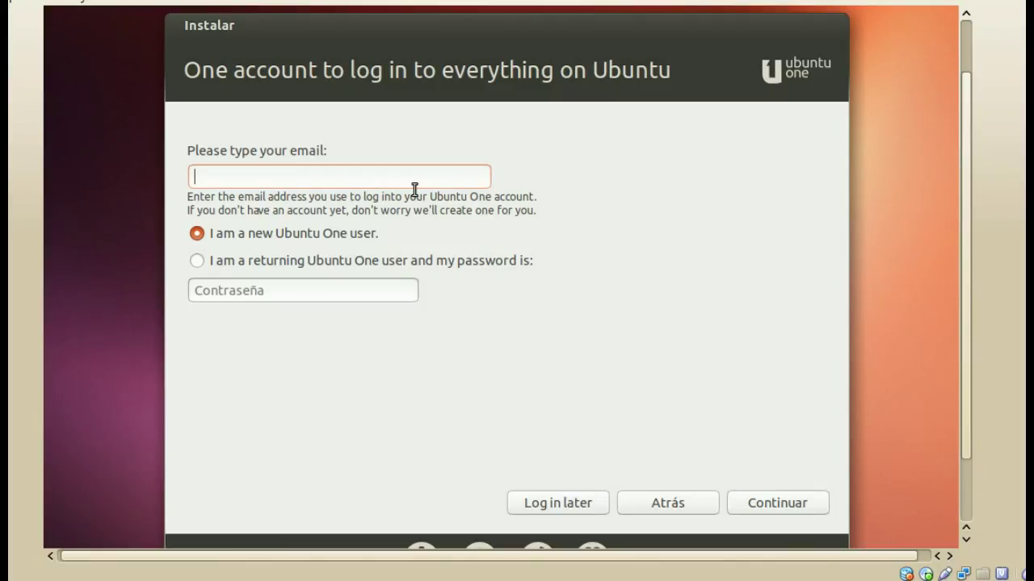
Select the returning Ubuntu One user option and choose 'Log in later' to skip sign-in.
left_click(229, 269)
left_click(238, 292)
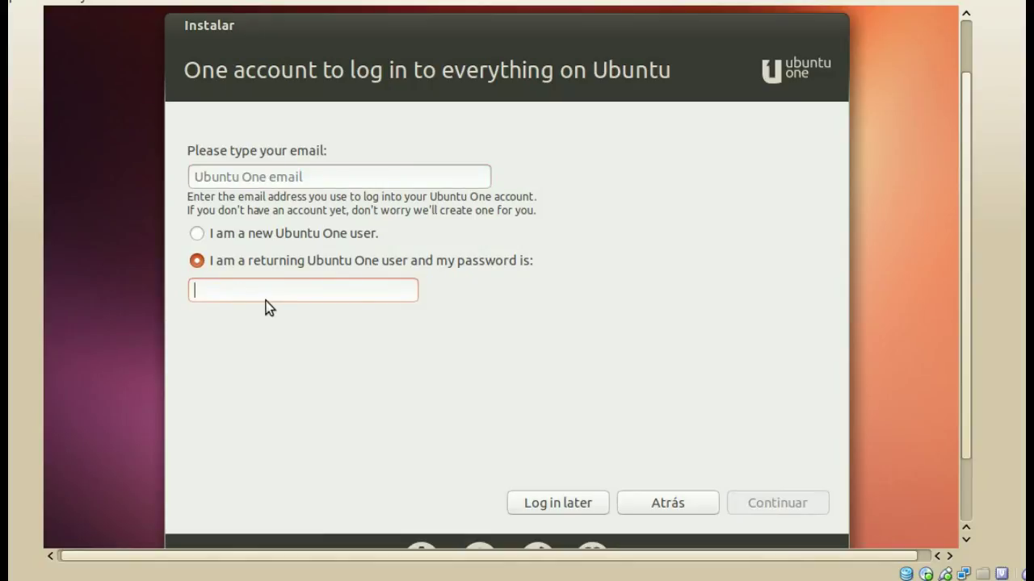
left_click(565, 504)
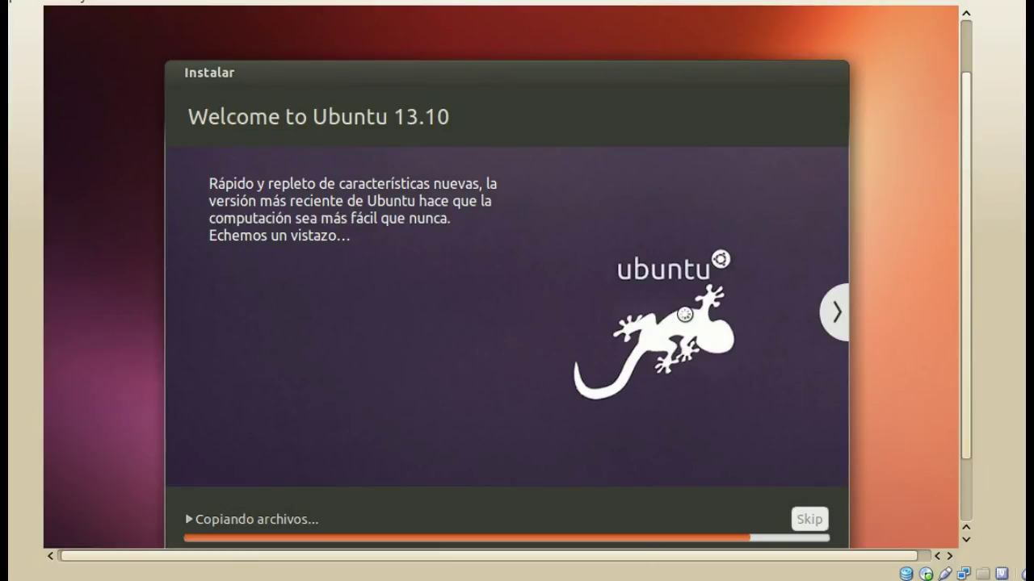
Page through all welcome slides, then choose 'Reiniciar ahora' once installation completes.
left_click(835, 311)
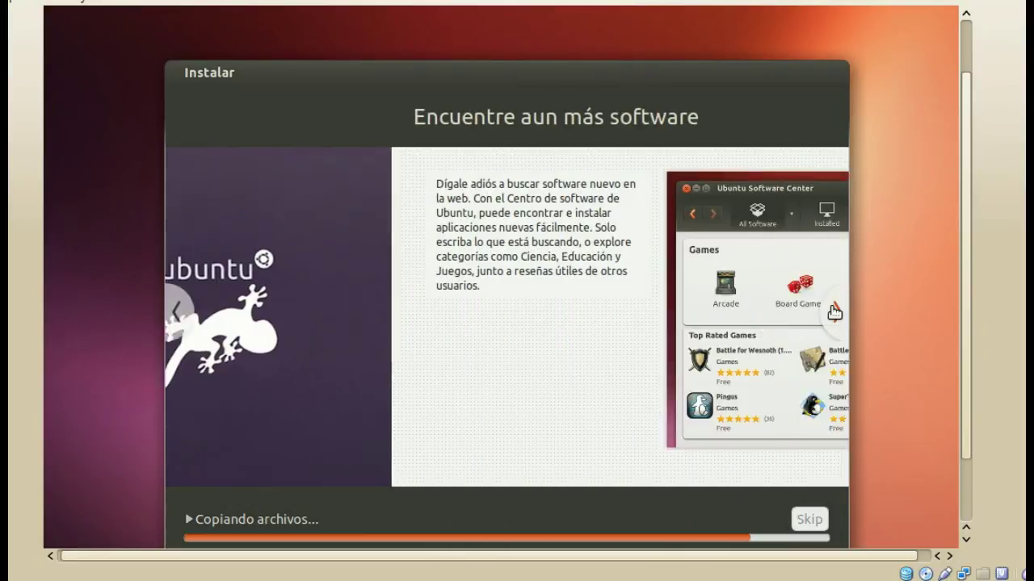
left_click(834, 312)
left_click(835, 312)
left_click(835, 311)
left_click(834, 312)
left_click(834, 311)
left_click(834, 311)
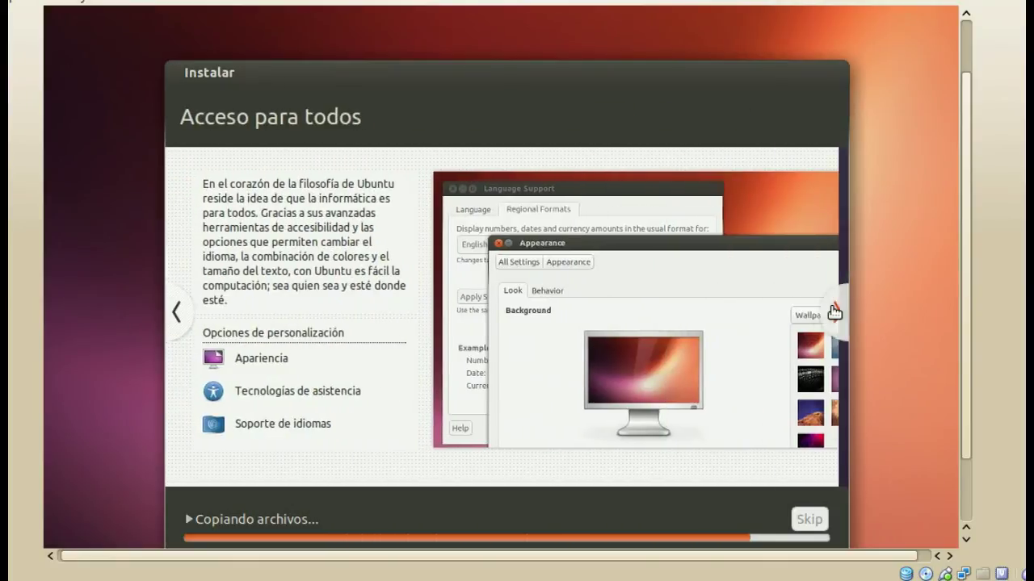
left_click(835, 312)
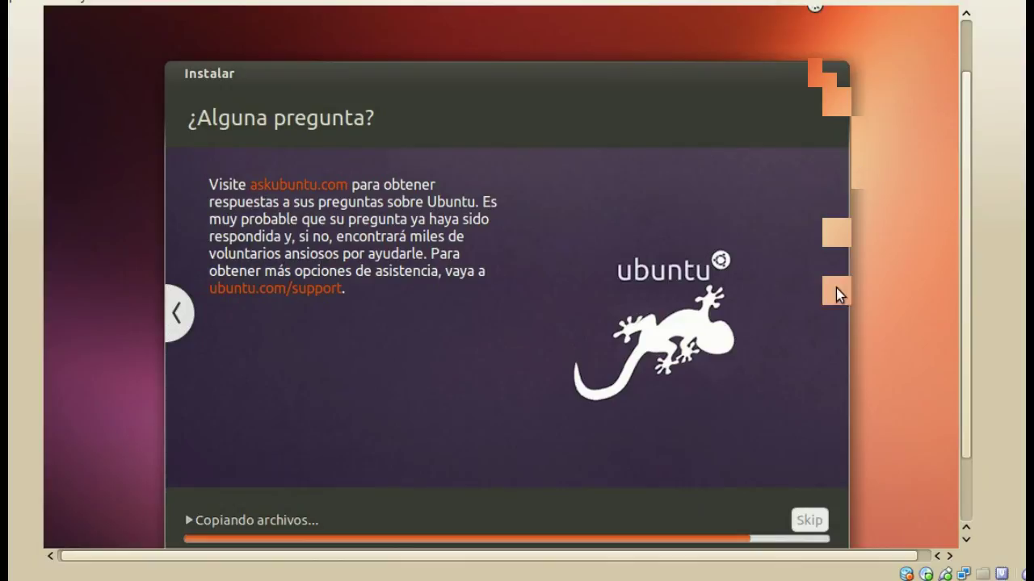
left_click(765, 358)
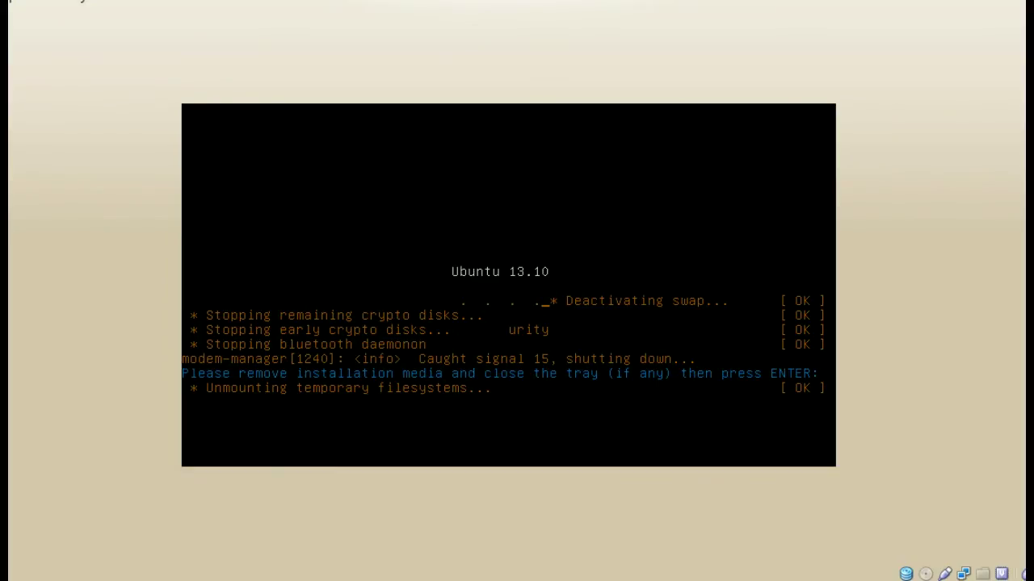
Confirm the installation media is removed so the VM reboots to the ubuntu-vb login screen.
key("Return")
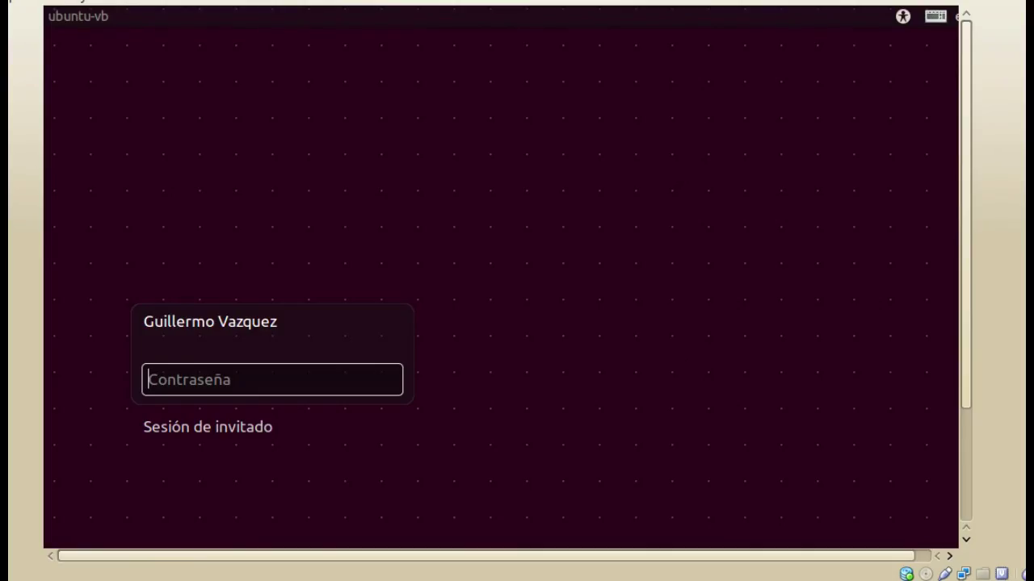
Enter the account password in the Contraseña field and log in to Unity.
key("Return")
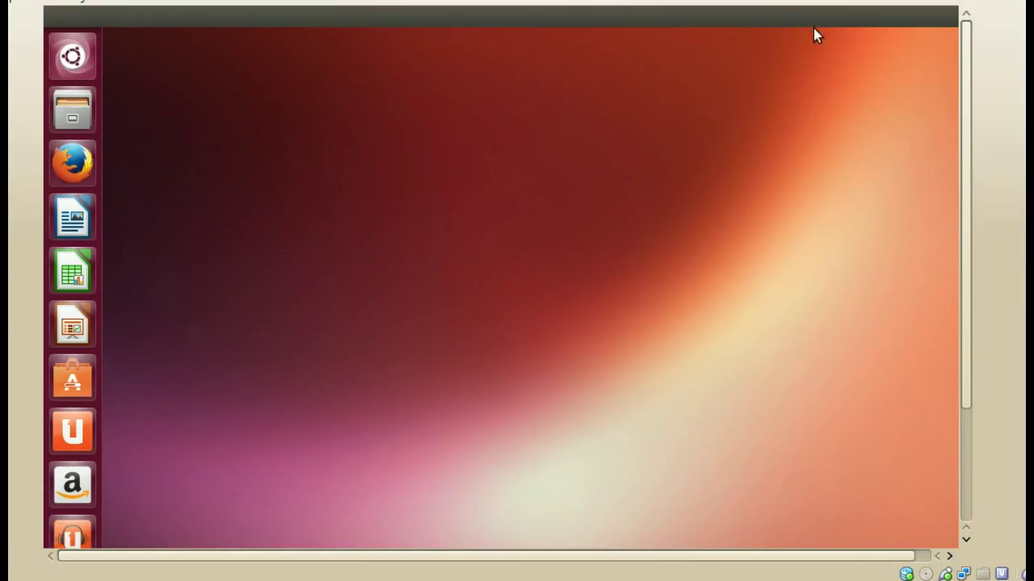
left_click_drag(969, 130, 976, 92)
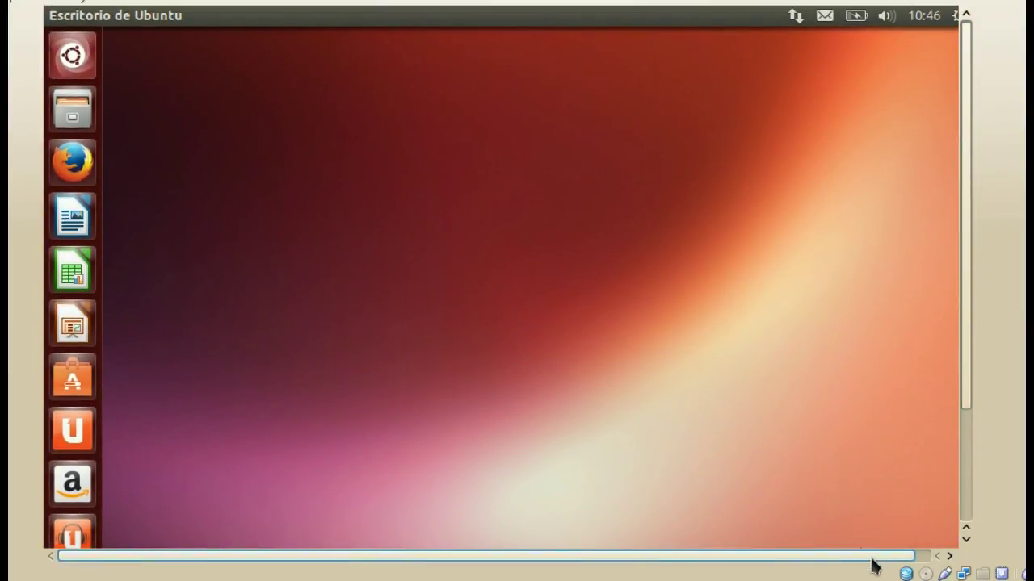
left_click_drag(872, 558, 918, 568)
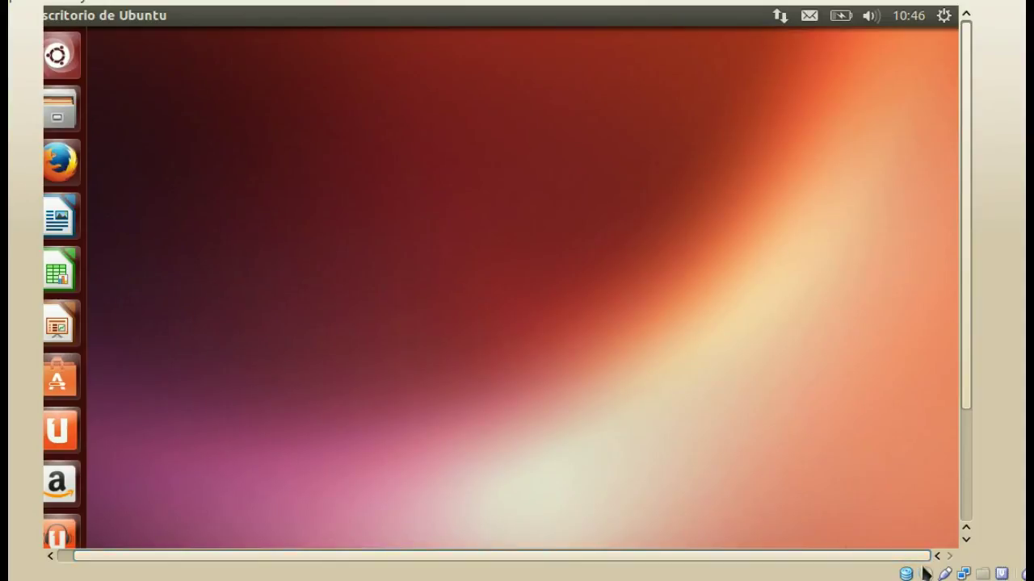
left_click_drag(923, 568, 884, 554)
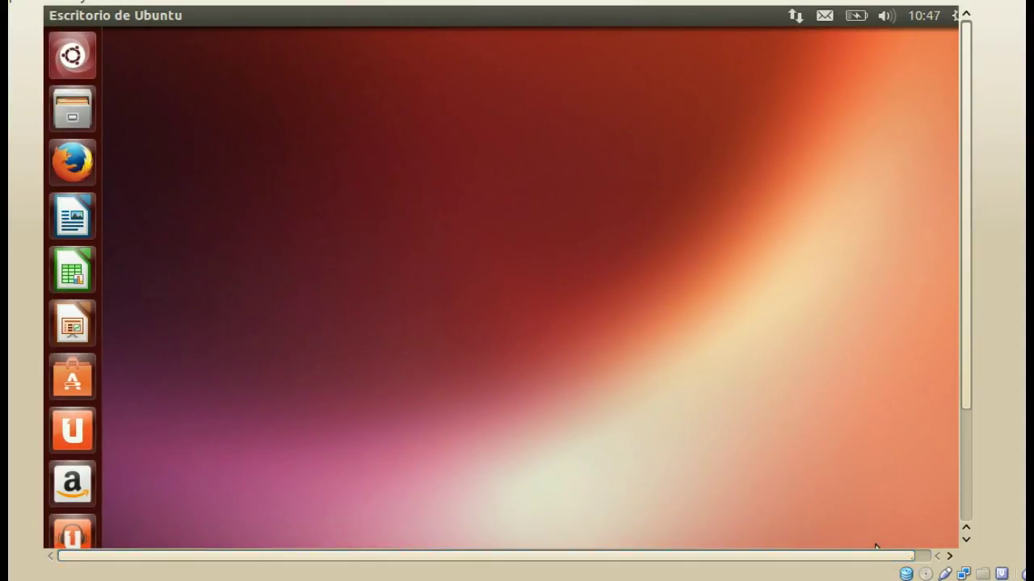